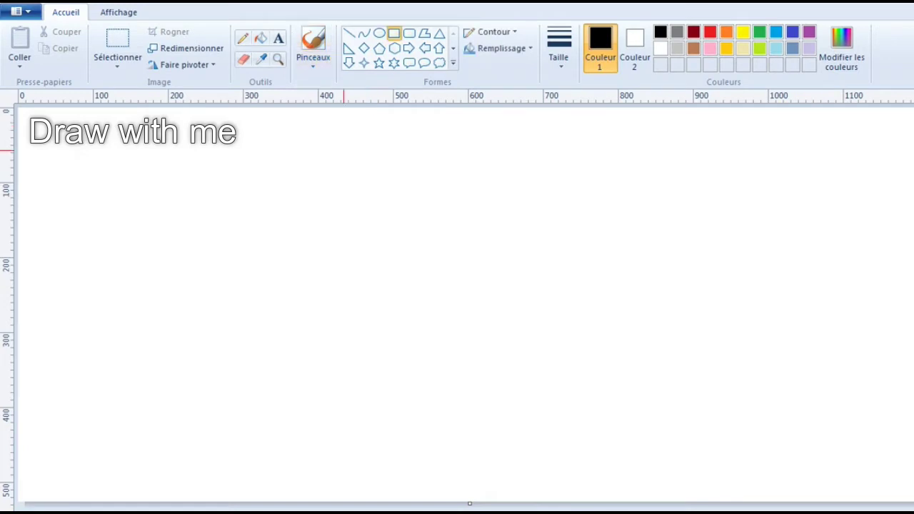
- Draw a light grey guide rectangle about 370 by 425 pixels and divide it into four quadrants with further rectangles
mouse_move(325, 159)
left_mouse_down()
mouse_move(496, 396)
mouse_move(566, 476)
left_mouse_up()
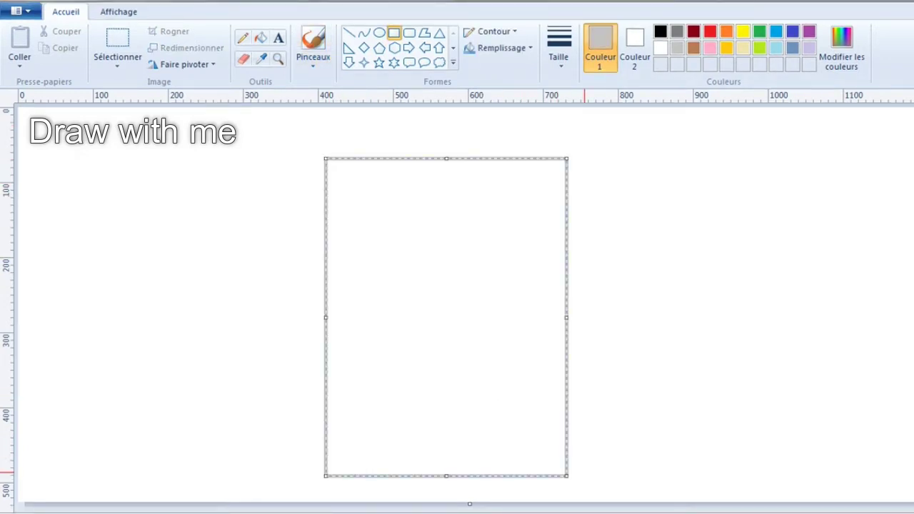
left_click_drag(568, 317, 601, 317)
left_click(792, 382)
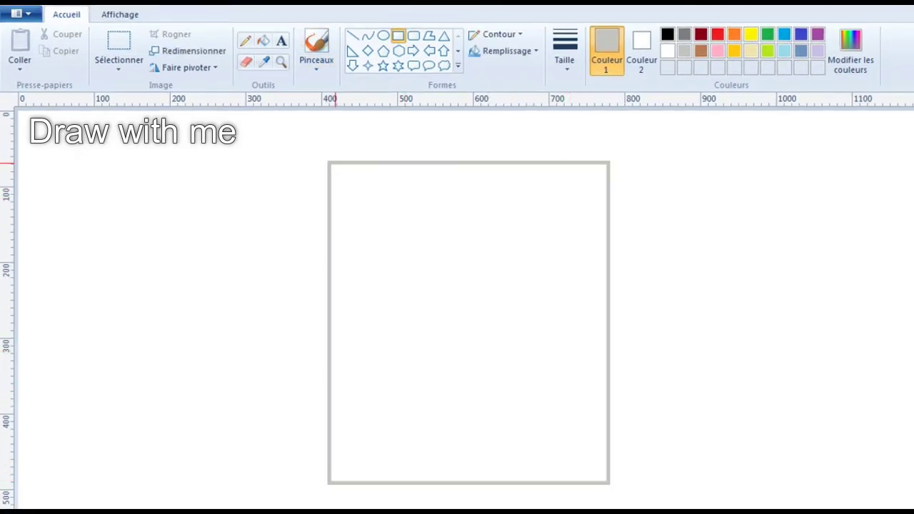
left_click_drag(333, 163, 476, 483)
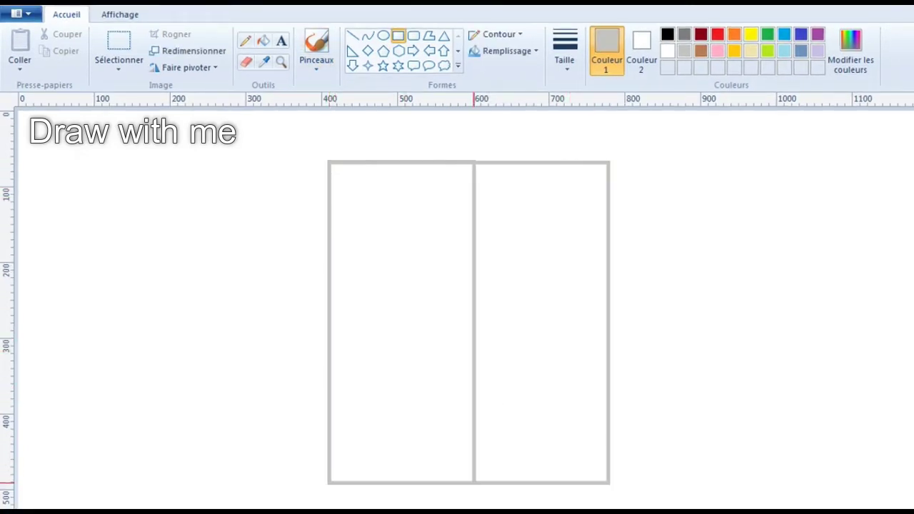
left_click_drag(330, 319, 608, 484)
- Draw a black ellipse outline about 125 pixels wide for the head, centred on the guide grid's crossing
left_click(383, 36)
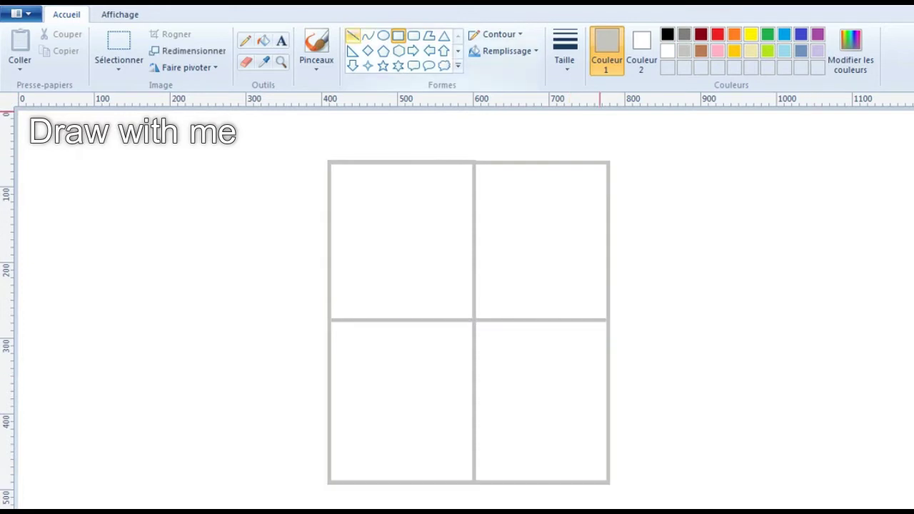
left_click(666, 33)
mouse_move(409, 276)
left_mouse_down()
mouse_move(482, 370)
mouse_move(506, 373)
left_mouse_up()
left_click_drag(458, 322, 460, 341)
left_click(428, 214)
- Add two light grey slanted guide lines for the hat, running from the head circle to the upper right quadrant's edges
left_click(367, 36)
left_click(684, 50)
left_click_drag(490, 193, 494, 165)
left_click_drag(525, 318, 607, 227)
- Draw the neck and both sloping shoulders in black curves from below the head to the grid's lower edge
left_click(383, 36)
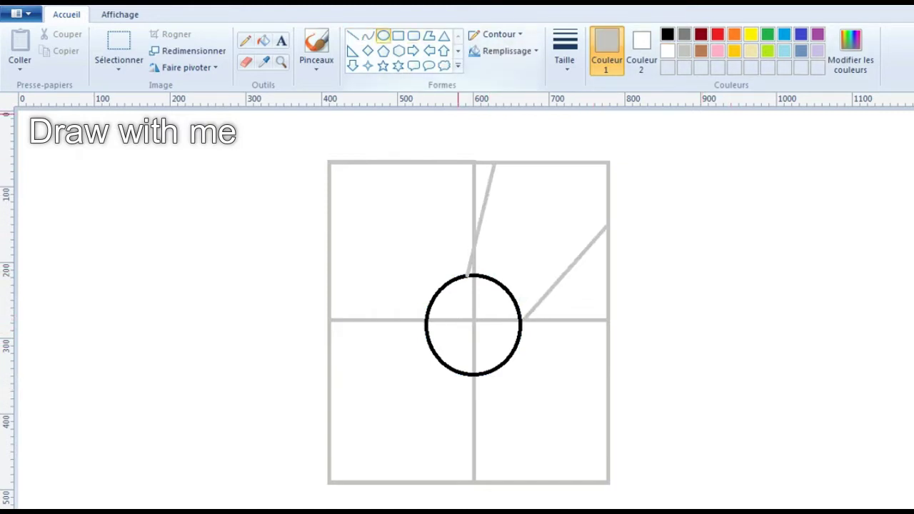
left_click(667, 34)
left_click(368, 35)
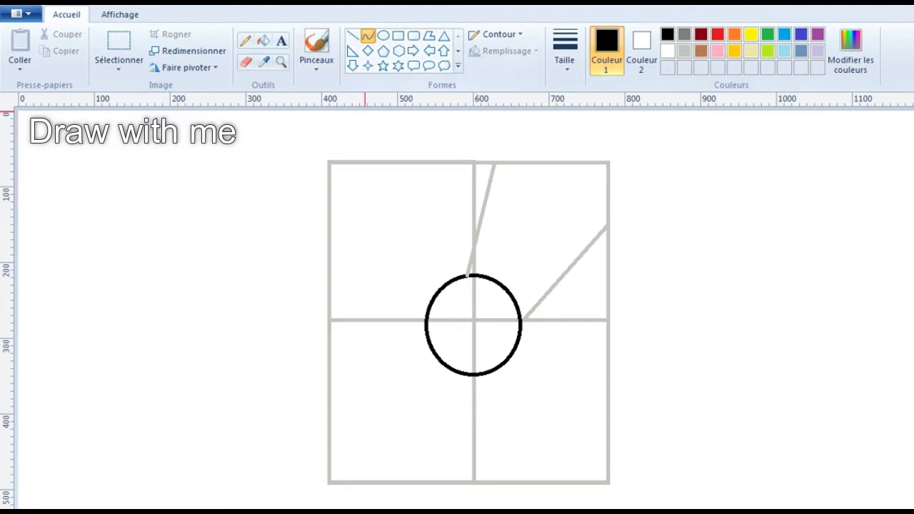
mouse_move(486, 400)
left_mouse_down()
mouse_move(488, 391)
mouse_move(463, 397)
left_mouse_up()
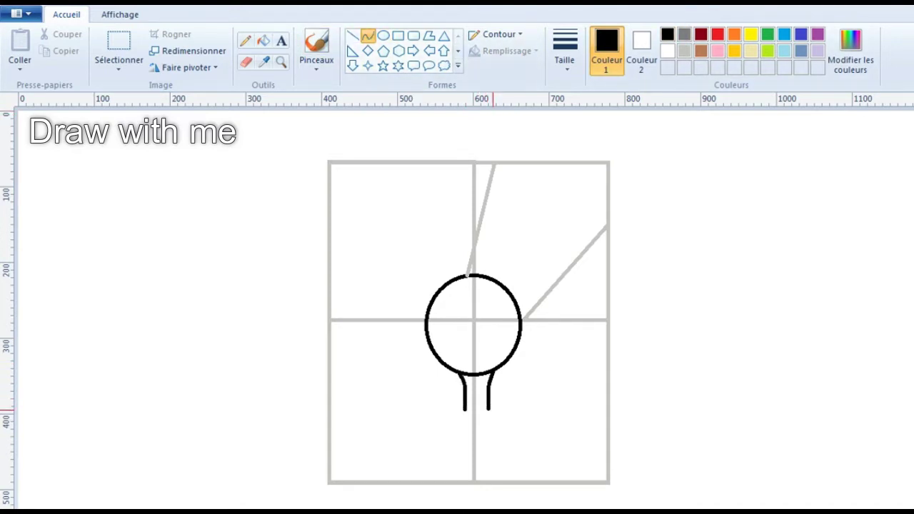
left_click_drag(531, 475, 515, 424)
left_click_drag(465, 411, 426, 483)
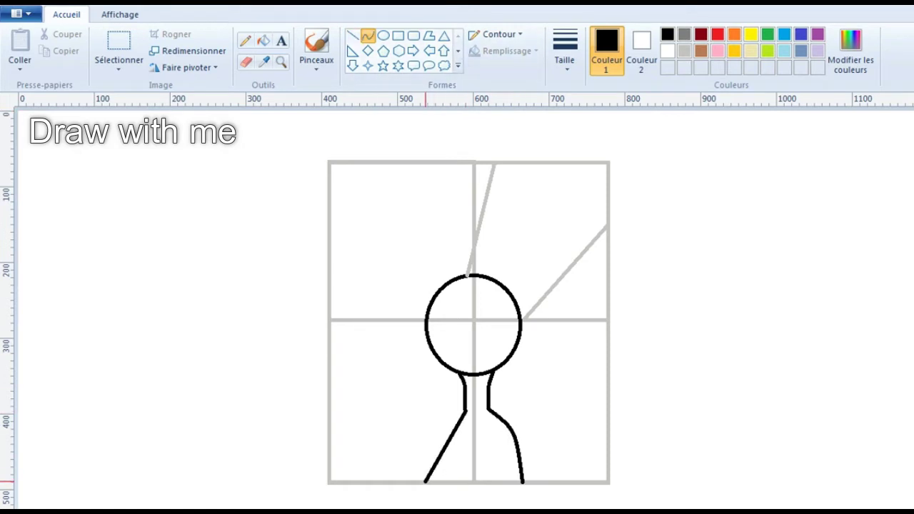
left_click_drag(426, 439, 436, 434)
- Draw a short black lower-lip curve across the head's lower left and a rounded snout bulging out from its left side
left_click(264, 60)
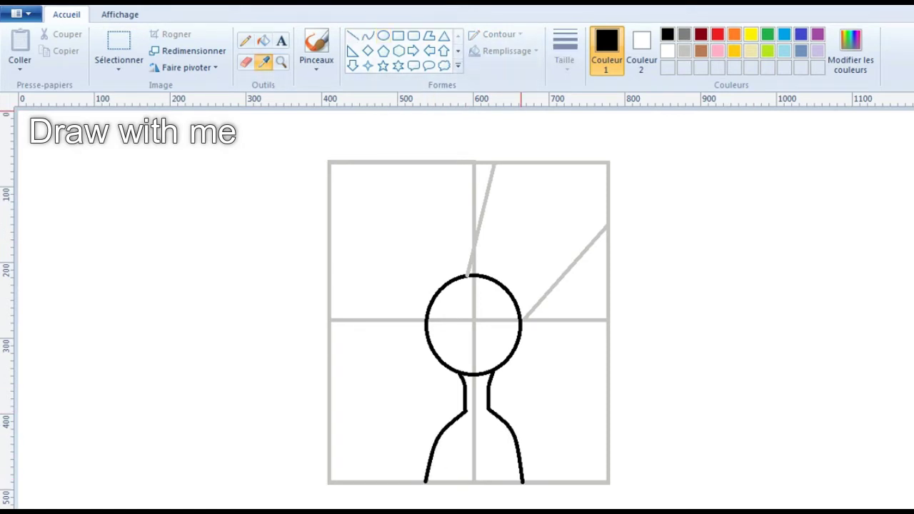
left_click(434, 358)
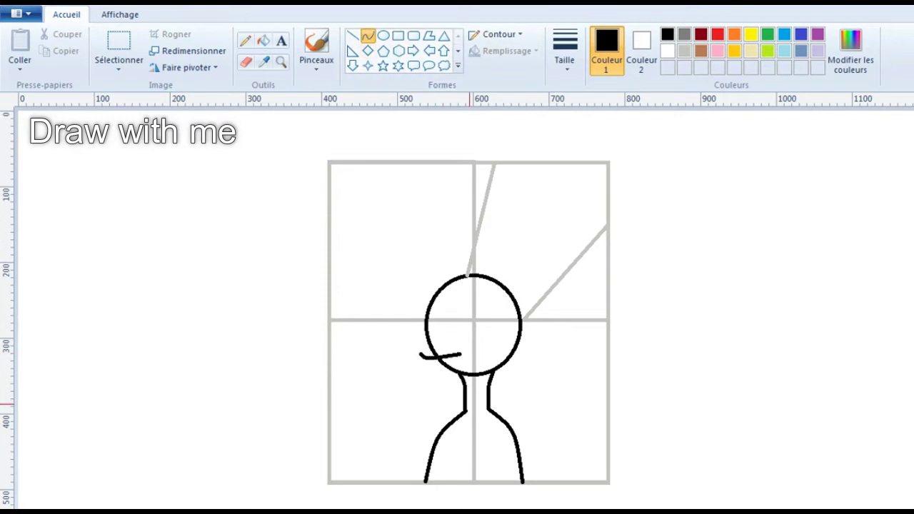
left_click(352, 36)
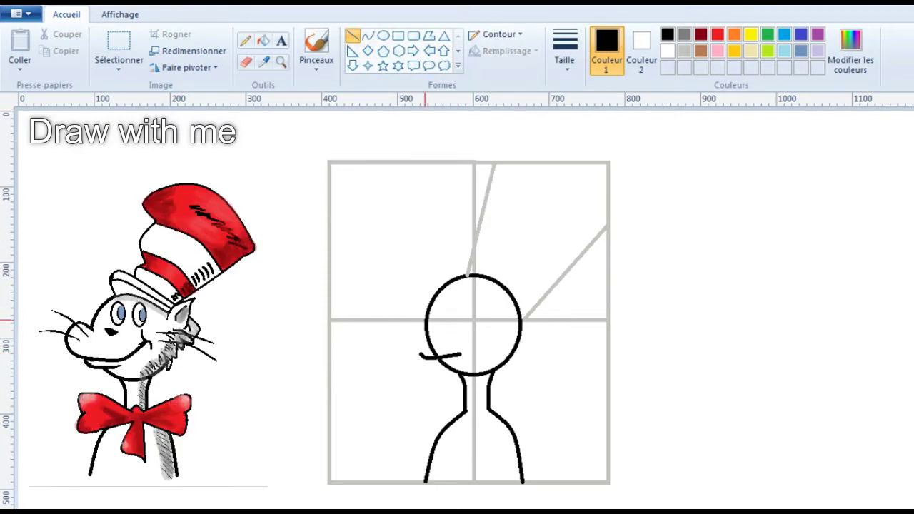
left_click(367, 36)
key("ctrl+Page_Up")
key("ctrl+Page_Up")
left_click_drag(433, 319, 406, 319)
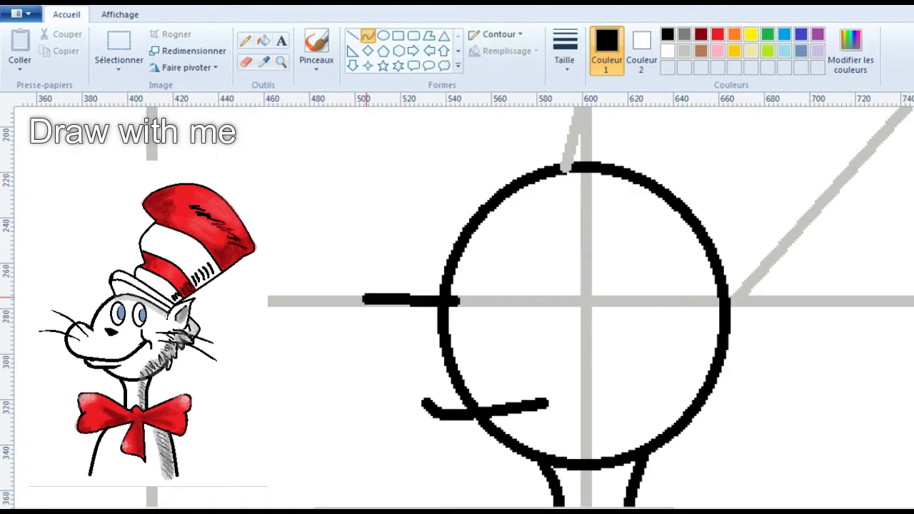
left_click_drag(366, 298, 403, 261)
left_click(452, 275)
left_click_drag(352, 300, 464, 396)
mouse_move(408, 347)
left_mouse_down()
mouse_move(348, 370)
mouse_move(341, 349)
left_mouse_up()
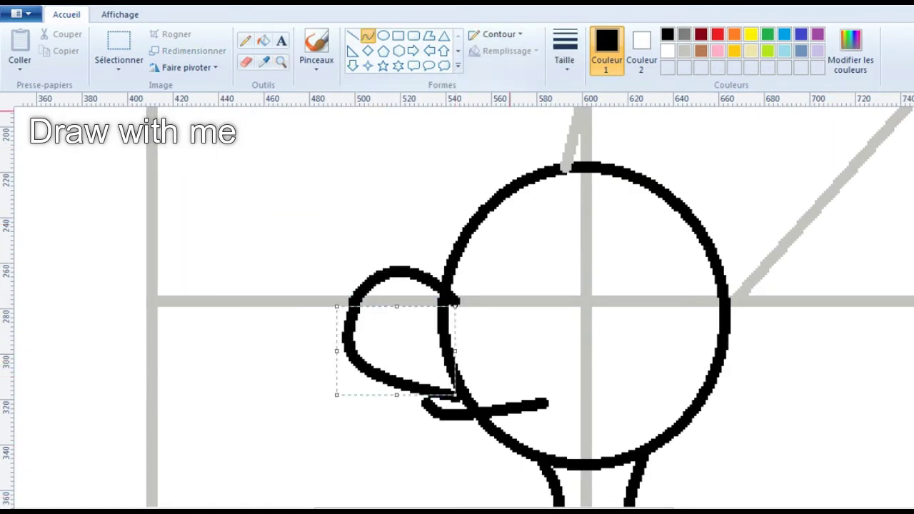
- Draw the smile curve from the snout to the cheek, with a cheek crease at its end and a small nose
left_click_drag(464, 395, 626, 337)
left_click_drag(543, 373, 531, 391)
left_click(245, 41)
mouse_move(626, 333)
left_mouse_down()
mouse_move(613, 300)
mouse_move(646, 360)
left_mouse_up()
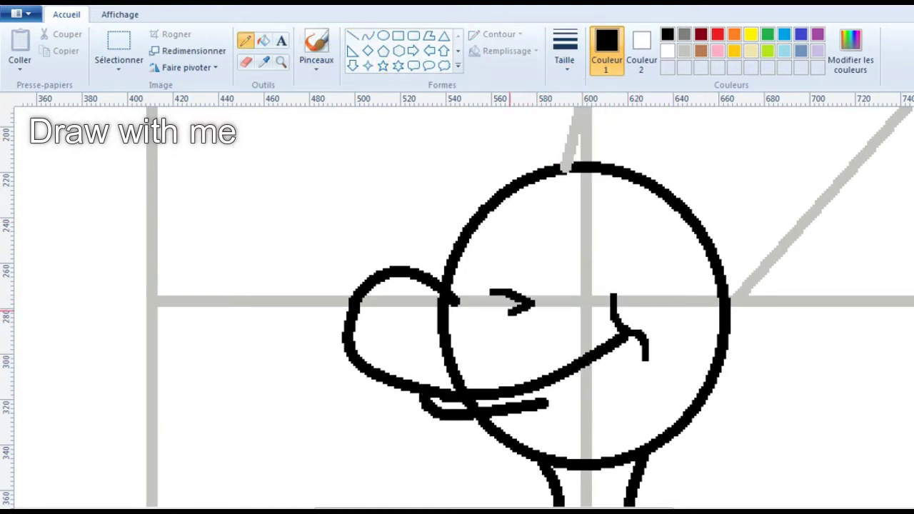
- Draw fur tufts down the back of the head and, above them, a pointed ear with an inner fold in thinner black lines
left_click(368, 36)
mouse_move(714, 378)
left_mouse_down()
mouse_move(699, 434)
mouse_move(691, 428)
left_mouse_up()
left_click(564, 54)
left_click(598, 123)
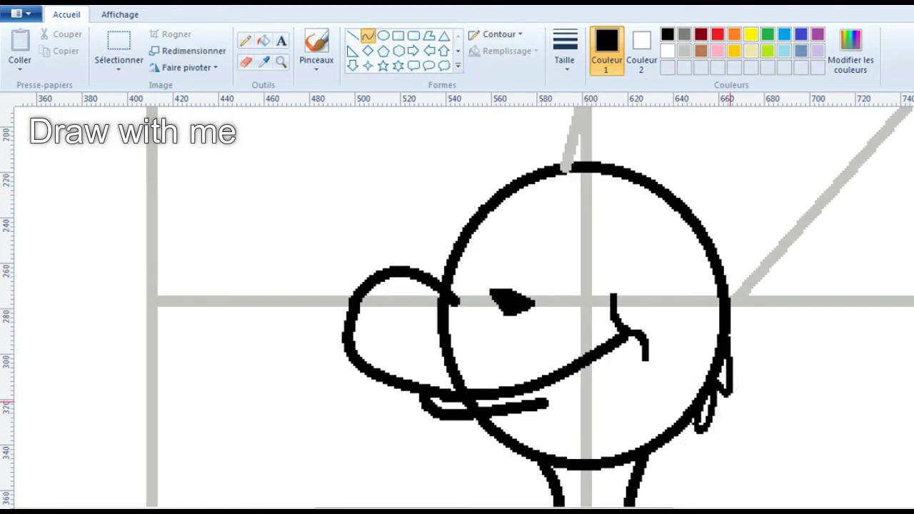
mouse_move(731, 307)
left_mouse_down()
mouse_move(750, 351)
mouse_move(735, 321)
mouse_move(789, 187)
mouse_move(699, 259)
left_mouse_up()
mouse_move(736, 214)
left_mouse_down()
mouse_move(713, 227)
mouse_move(726, 264)
left_mouse_up()
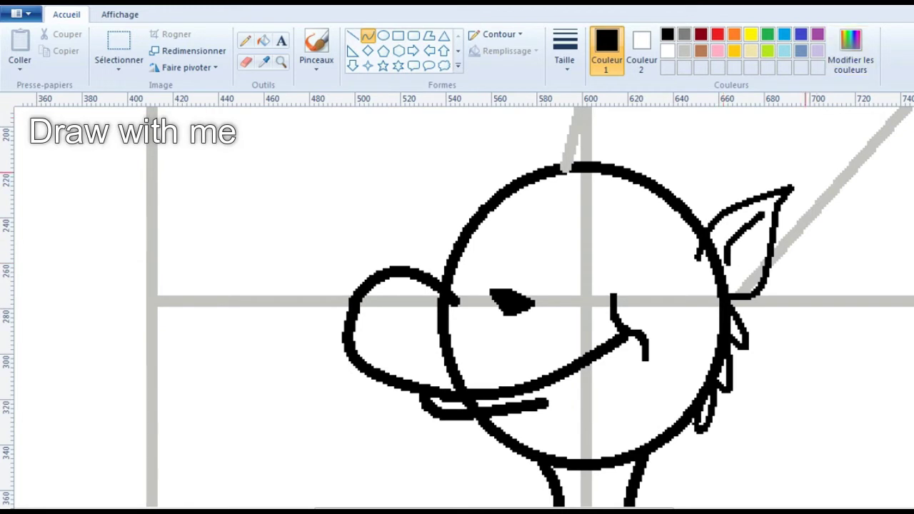
- Draw the hat's domed top as a black curve between the upper ends of the two slanted guide lines
scroll(698, 224, "down", 3)
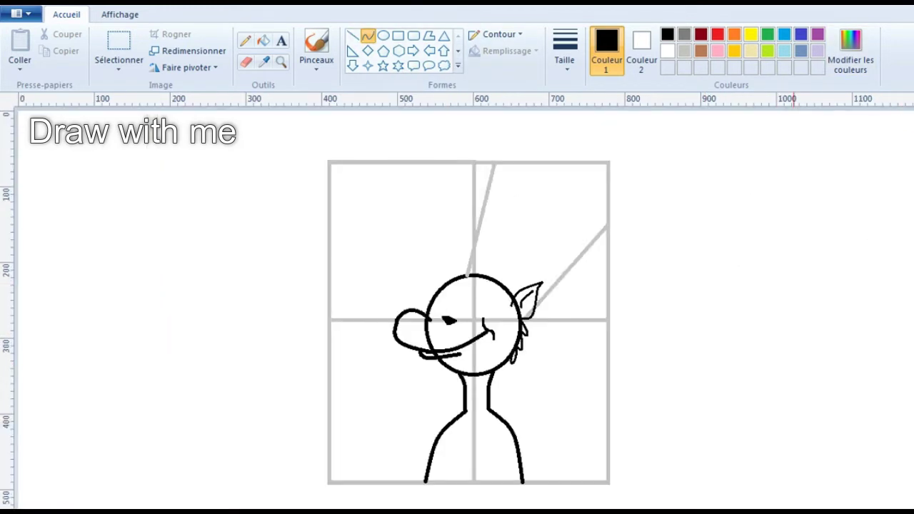
scroll(698, 223, "up", 2)
mouse_move(605, 169)
left_mouse_down()
mouse_move(833, 269)
mouse_move(836, 284)
left_mouse_up()
left_click_drag(721, 227, 700, 136)
left_click_drag(799, 214, 810, 207)
- Draw the hat's wavy left edge as connected black curves from the domed top down towards the head
left_click_drag(605, 168, 628, 226)
key("ctrl+z")
left_click_drag(605, 168, 618, 228)
mouse_move(610, 197)
left_mouse_down()
mouse_move(596, 203)
mouse_move(582, 187)
left_mouse_up()
left_click_drag(618, 228, 594, 325)
left_click_drag(606, 277, 580, 272)
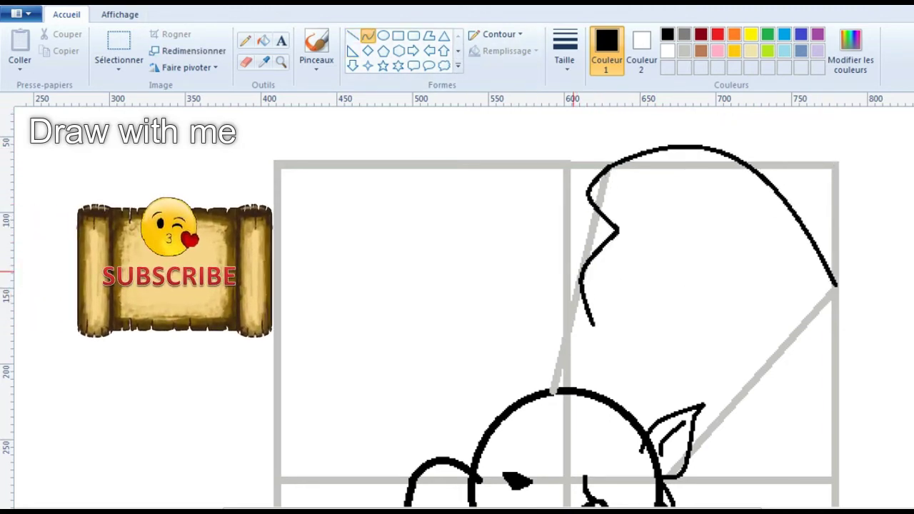
left_click_drag(590, 327, 571, 338)
- Draw the hat's right edge down to the ear, then erase its sharp upper corner and redraw it rounded
mouse_move(836, 286)
left_mouse_down()
mouse_move(756, 370)
mouse_move(668, 413)
left_mouse_up()
left_click_drag(764, 340, 791, 335)
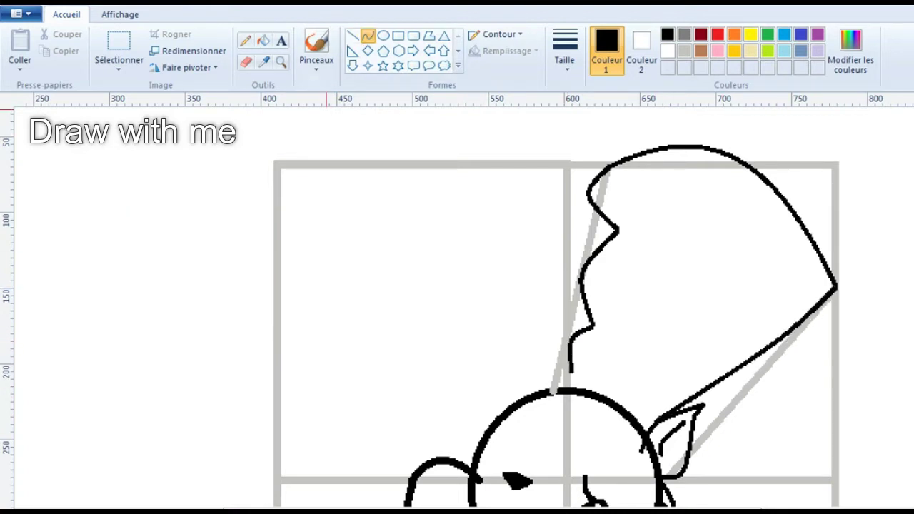
left_click(246, 62)
left_click_drag(834, 287, 815, 308)
left_click(367, 36)
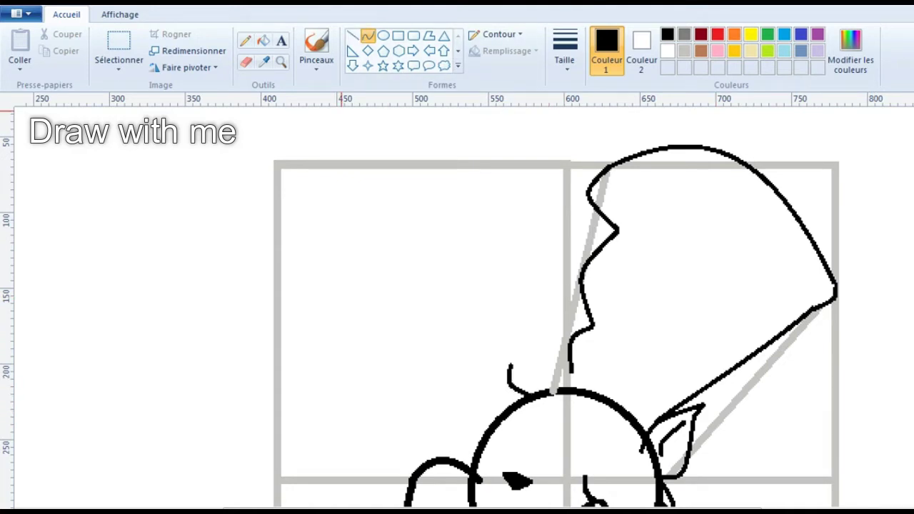
- Erase the head circle's top arc beneath the hat and draw a fur tuft below the ear
left_click(247, 62)
left_click_drag(636, 433, 540, 392)
left_click(367, 36)
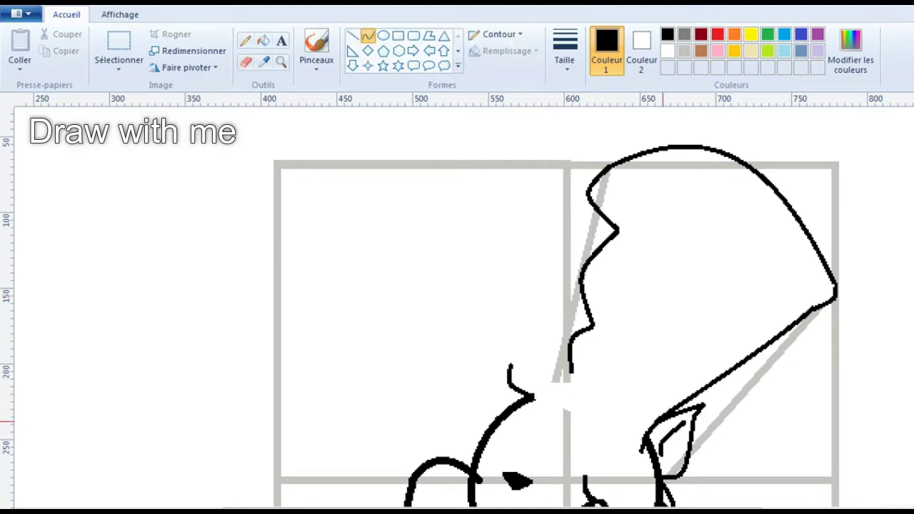
scroll(675, 426, "down", 3)
mouse_move(671, 402)
left_mouse_down()
mouse_move(694, 368)
mouse_move(689, 386)
left_mouse_up()
- Draw the hat's curved double-line brim from the ear to its front tip, with the top-of-head curve beneath it
left_click(352, 36)
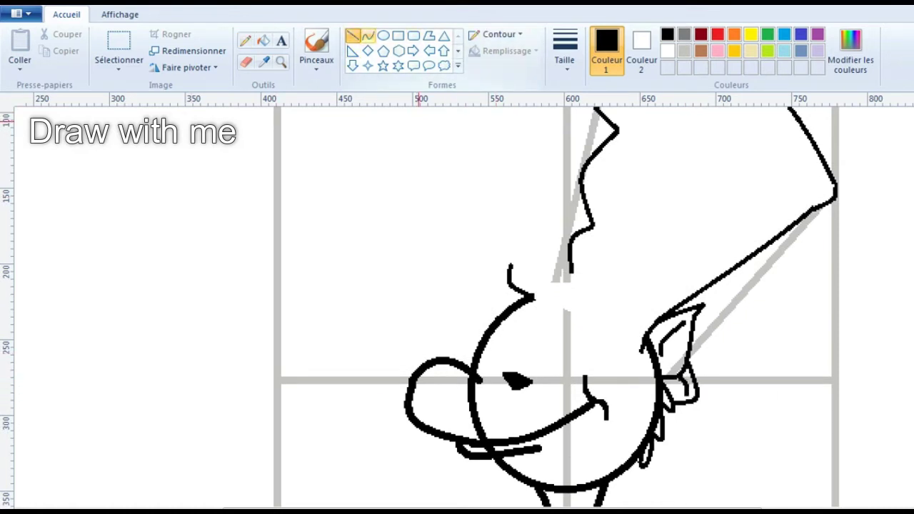
mouse_move(654, 316)
left_mouse_down()
mouse_move(511, 258)
mouse_move(539, 239)
mouse_move(530, 243)
left_mouse_up()
left_click_drag(656, 321, 511, 266)
mouse_move(531, 296)
left_mouse_down()
mouse_move(643, 340)
mouse_move(536, 294)
mouse_move(546, 285)
mouse_move(535, 277)
mouse_move(639, 344)
mouse_move(511, 267)
left_mouse_up()
key("ctrl+z")
left_click_drag(521, 285, 548, 245)
key("ctrl+z")
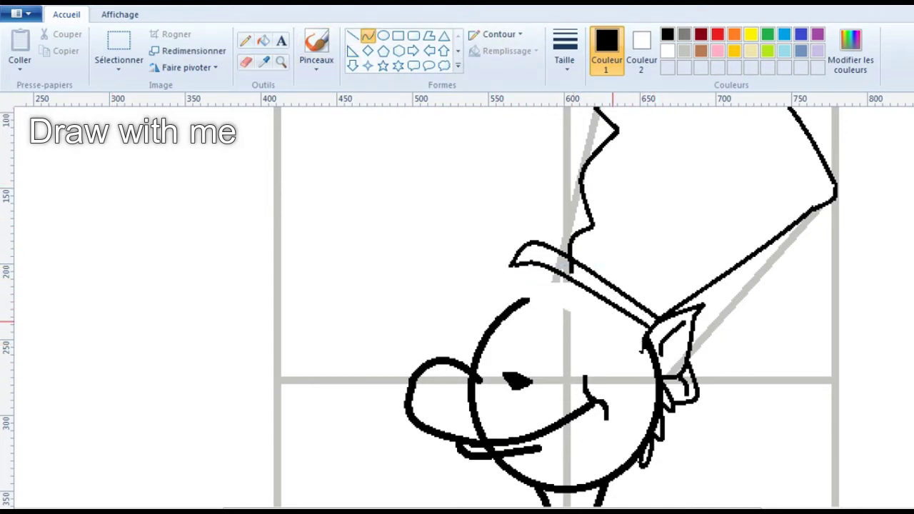
mouse_move(644, 337)
left_mouse_down()
mouse_move(539, 292)
mouse_move(587, 302)
left_mouse_up()
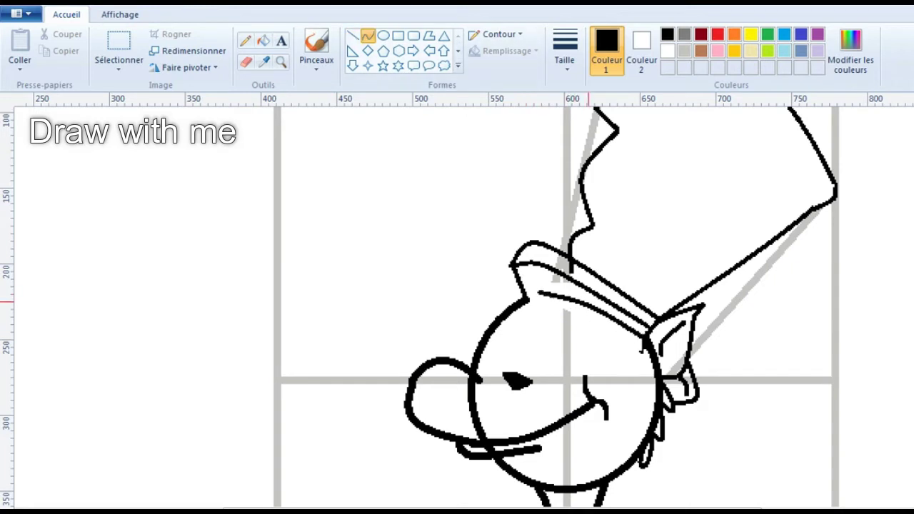
left_click(246, 41)
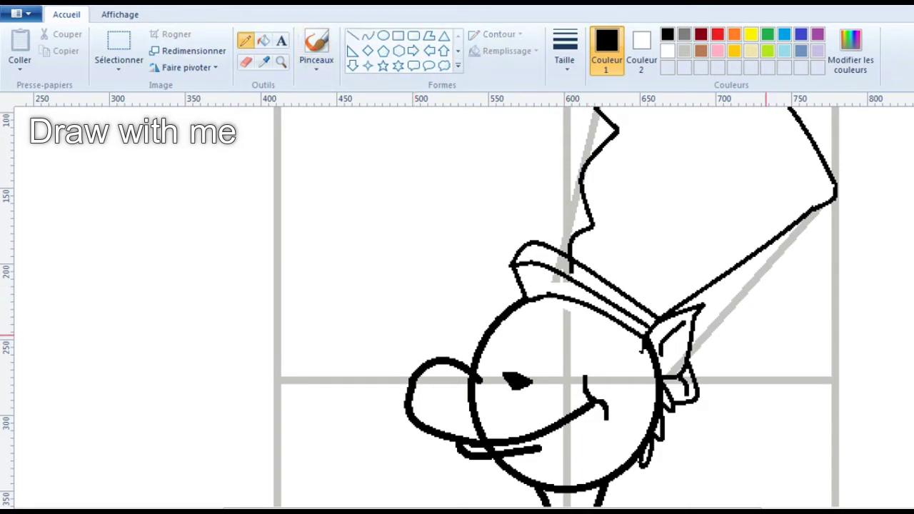
- Redraw the tuft behind the ear as a larger pointed shape and roughen the fur along the back of the head
key("ctrl+z")
left_click(367, 36)
left_click_drag(692, 339, 693, 397)
mouse_move(703, 368)
left_mouse_down()
mouse_move(729, 367)
mouse_move(692, 392)
left_mouse_up()
left_click(245, 62)
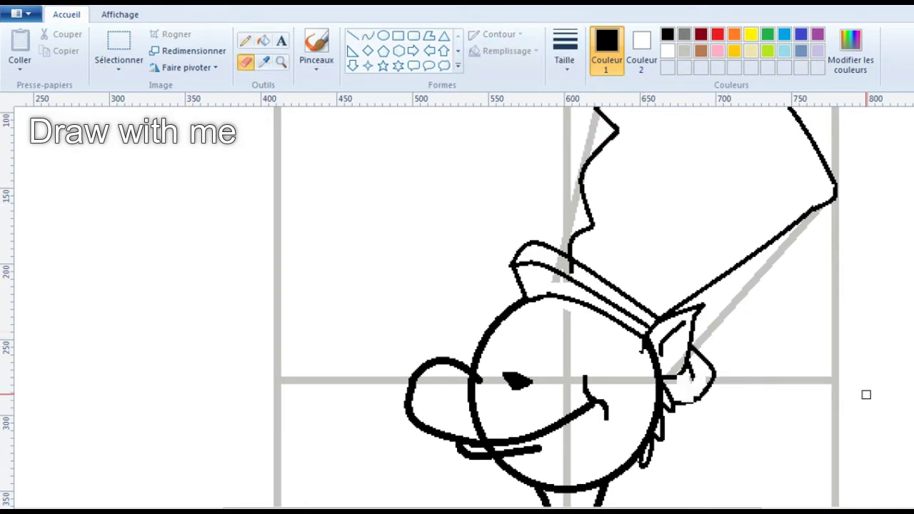
left_click(368, 35)
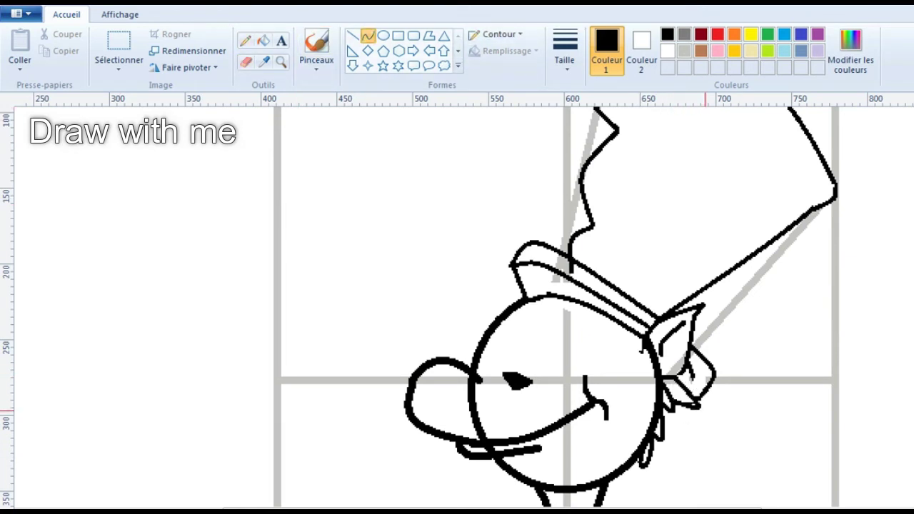
left_click(245, 41)
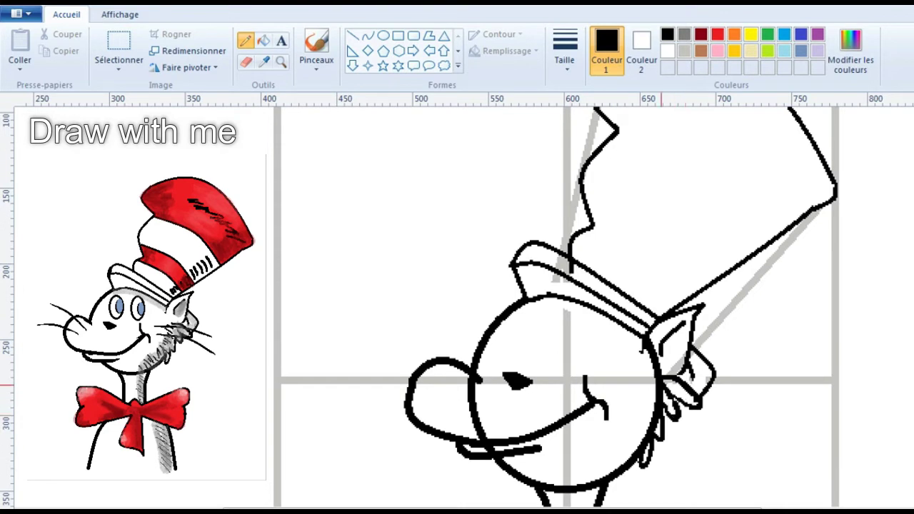
left_click_drag(661, 404, 671, 410)
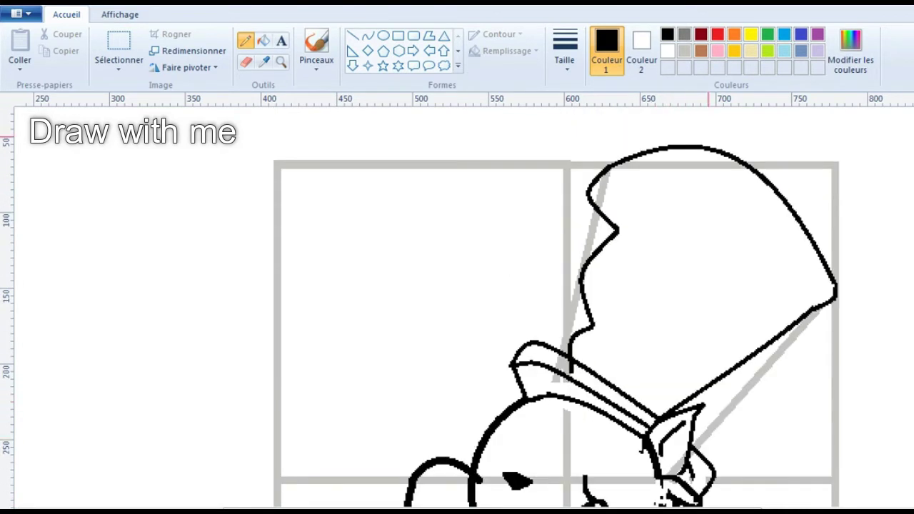
- Draw three curved stripe lines across the hat, each running from its wavy left edge to its right edge
left_click(366, 35)
left_click_drag(589, 333, 674, 400)
left_click_drag(628, 360, 622, 350)
left_click_drag(586, 298, 704, 389)
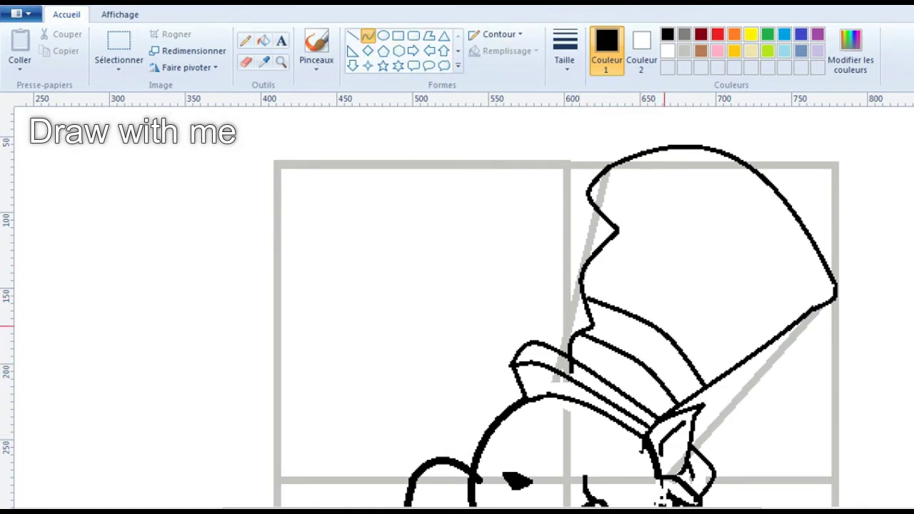
left_click_drag(617, 232, 762, 347)
mouse_move(689, 290)
left_mouse_down()
mouse_move(735, 264)
mouse_move(809, 289)
left_mouse_up()
left_click(245, 40)
left_click_drag(779, 260, 796, 264)
left_click_drag(764, 239, 786, 250)
left_click_drag(737, 227, 770, 234)
left_click_drag(721, 212, 748, 214)
key("ctrl+z")
key("ctrl+z")
key("ctrl+z")
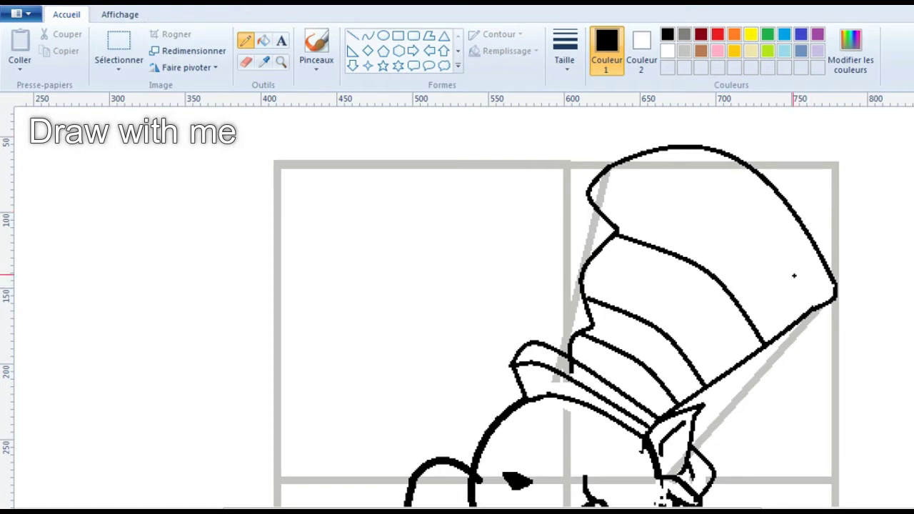
- Scribble jagged black pencil marks diagonally across the hat's top band and short hatch strokes along its lower right edge
left_click_drag(695, 201, 725, 207)
left_click_drag(709, 215, 771, 238)
left_click_drag(752, 243, 789, 252)
left_click_drag(775, 255, 804, 275)
left_click_drag(777, 278, 819, 292)
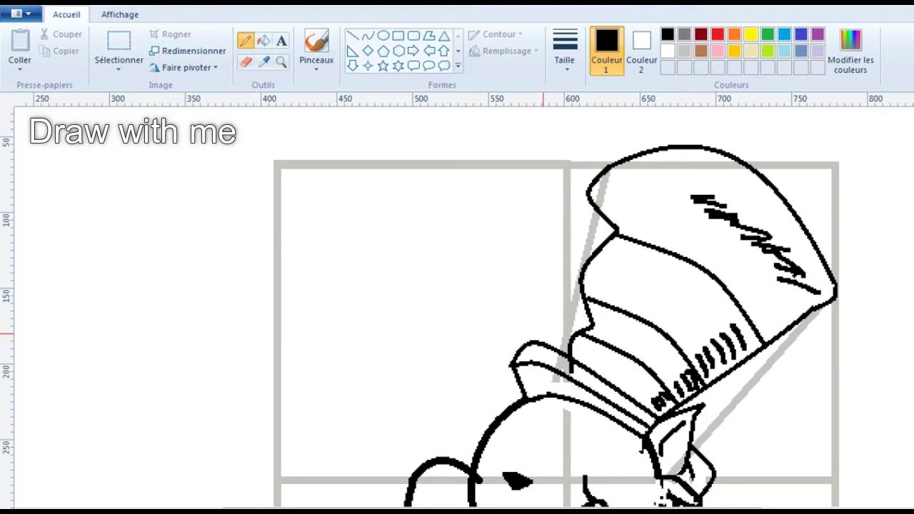
- Draw two upright oval eyes with smaller oval pupils above the nose
scroll(514, 364, "down", 3)
left_click(383, 36)
left_click_drag(515, 312, 547, 364)
left_click(556, 444)
mouse_move(564, 319)
left_mouse_down()
mouse_move(595, 377)
mouse_move(580, 350)
mouse_move(597, 359)
left_mouse_up()
- Erase the part of the head circle that crosses the snout and mouth
left_click(246, 61)
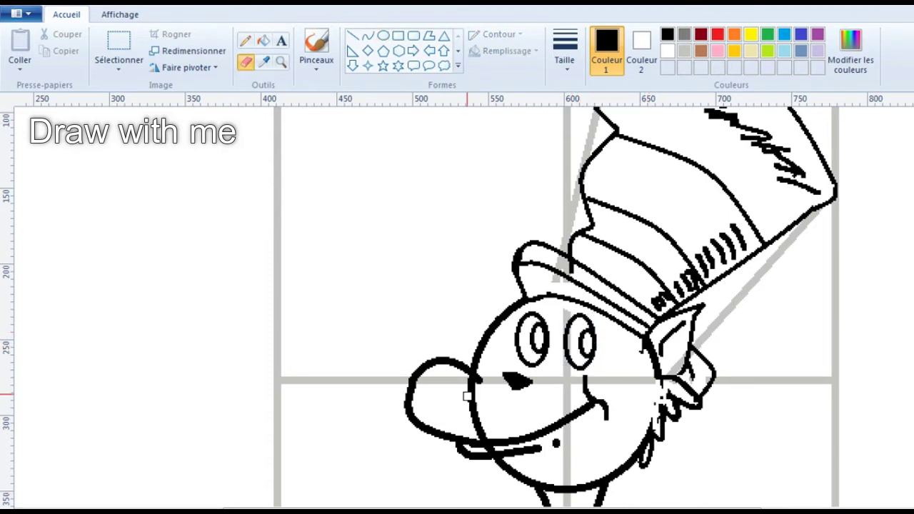
left_click_drag(484, 391, 483, 431)
scroll(556, 429, "up", 3)
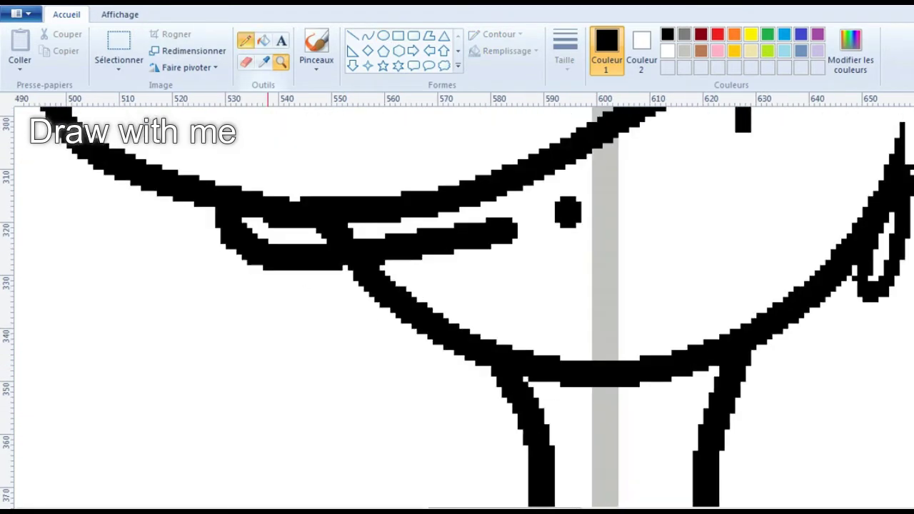
left_click(246, 40)
scroll(457, 307, "up", 1)
scroll(457, 307, "up", 3)
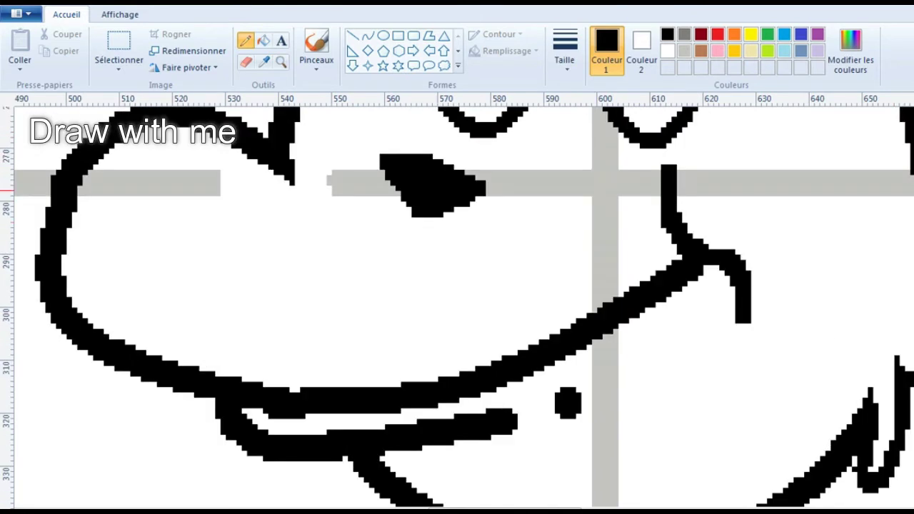
- Erase the snout's rounded front edge and redraw it as a smooth curve bulging away from the face
scroll(456, 307, "up", 1)
scroll(457, 307, "right", 3)
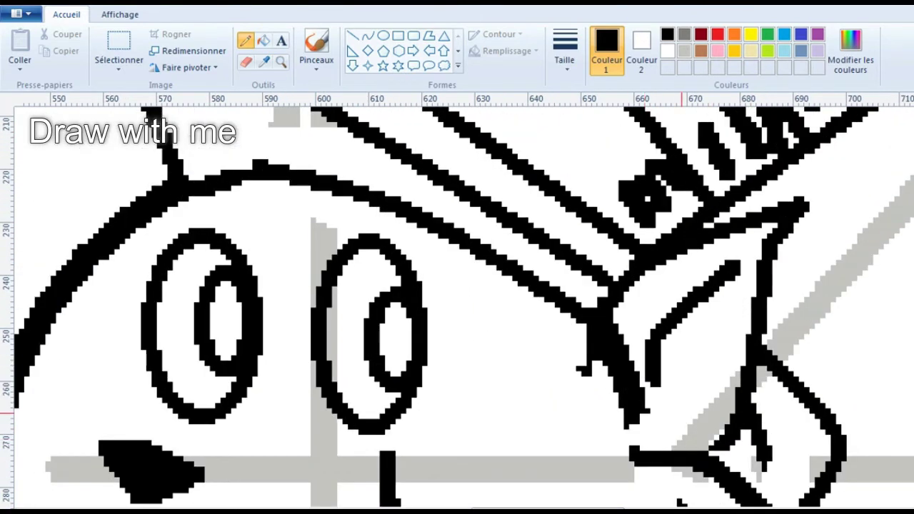
scroll(643, 312, "down", 3, "ctrl")
scroll(457, 307, "up", 2, "ctrl")
left_click(245, 62)
mouse_move(307, 265)
left_mouse_down()
mouse_move(264, 304)
mouse_move(285, 266)
left_mouse_up()
left_click(368, 35)
left_click_drag(314, 233, 319, 349)
left_click_drag(315, 285, 271, 275)
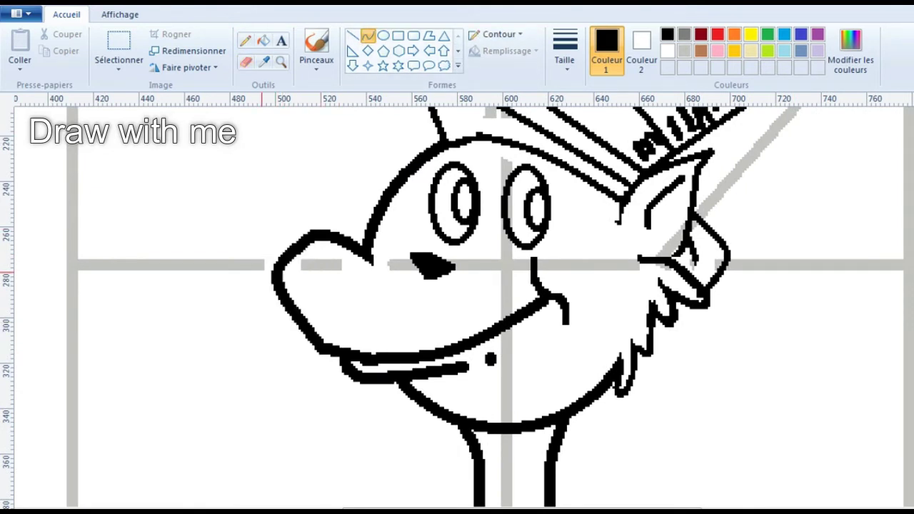
left_click_drag(300, 321, 282, 314)
- Erase the back part of the mouth line and the dot below it, then redraw the smile and lower lip as curves
left_click(246, 62)
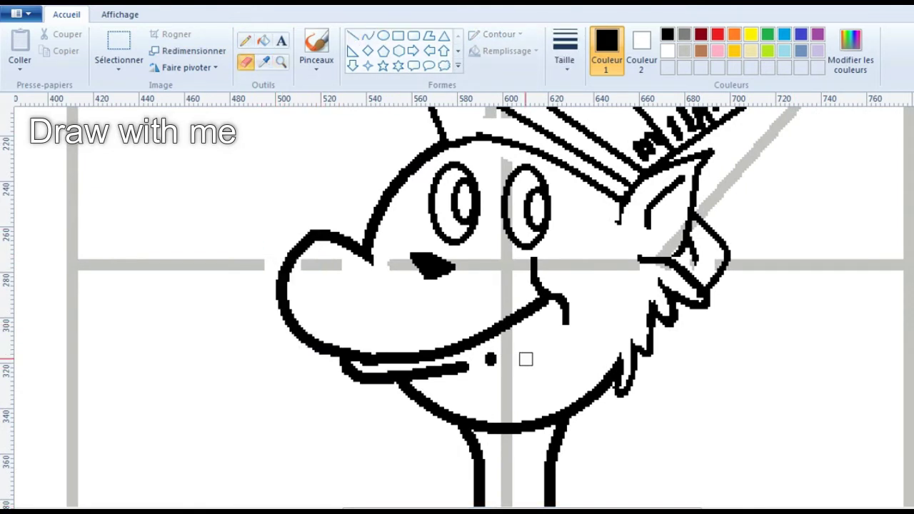
mouse_move(489, 370)
left_mouse_down()
mouse_move(401, 355)
mouse_move(532, 309)
left_mouse_up()
left_click(367, 36)
left_click_drag(375, 361, 535, 303)
left_click_drag(499, 336, 503, 346)
mouse_move(343, 360)
left_mouse_down()
mouse_move(473, 374)
mouse_move(428, 394)
mouse_move(411, 389)
mouse_move(421, 378)
mouse_move(428, 384)
left_mouse_up()
left_click(246, 62)
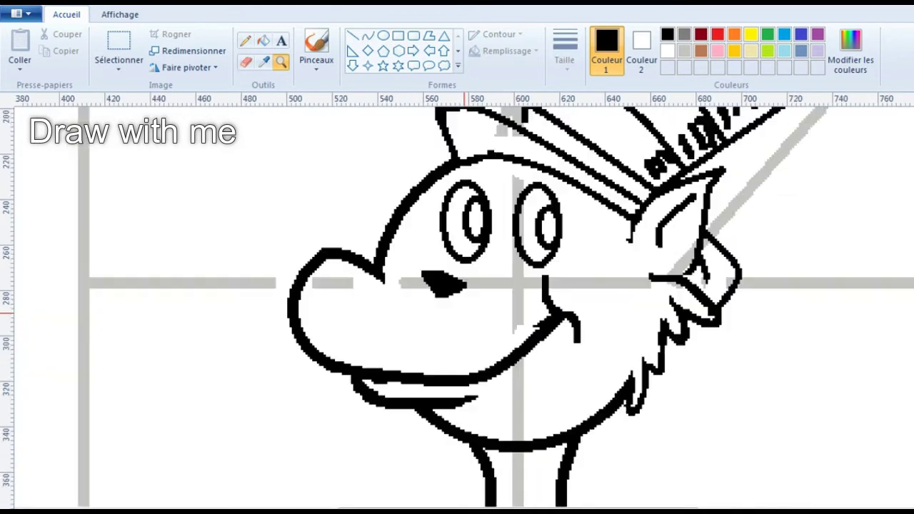
- Draw short black pencil hatch strokes along the furry cheek, the jaw and the adjoining side of the neck
left_click(245, 41)
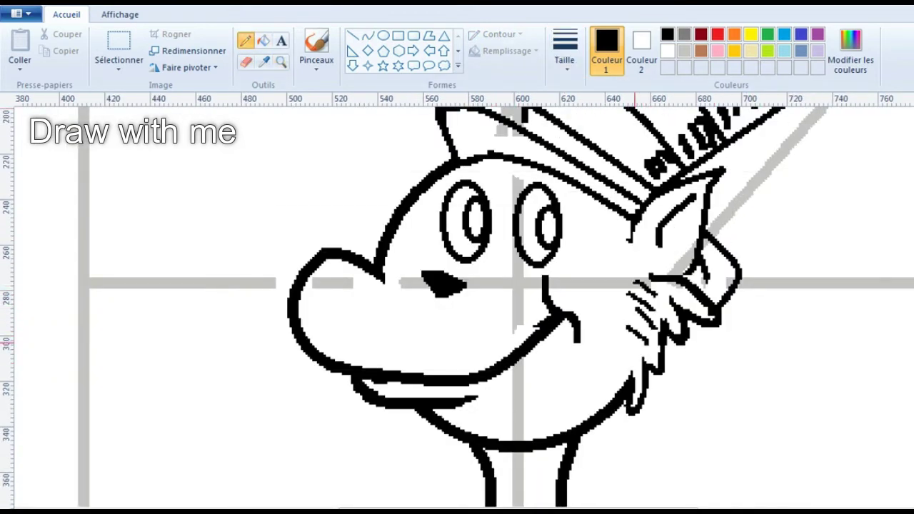
left_click_drag(606, 360, 608, 394)
left_click_drag(593, 382, 574, 412)
left_click_drag(614, 364, 607, 384)
left_click_drag(581, 400, 575, 402)
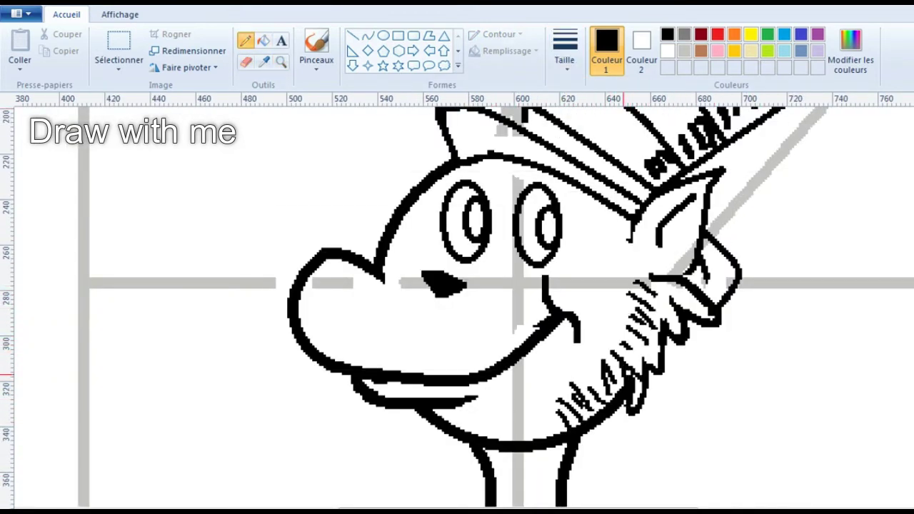
scroll(488, 418, "down", 3)
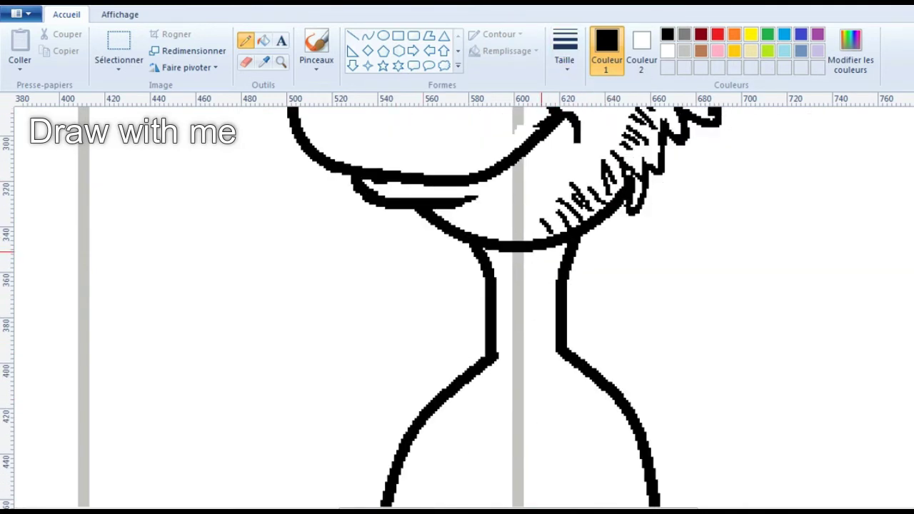
scroll(555, 352, "down", 1, "ctrl")
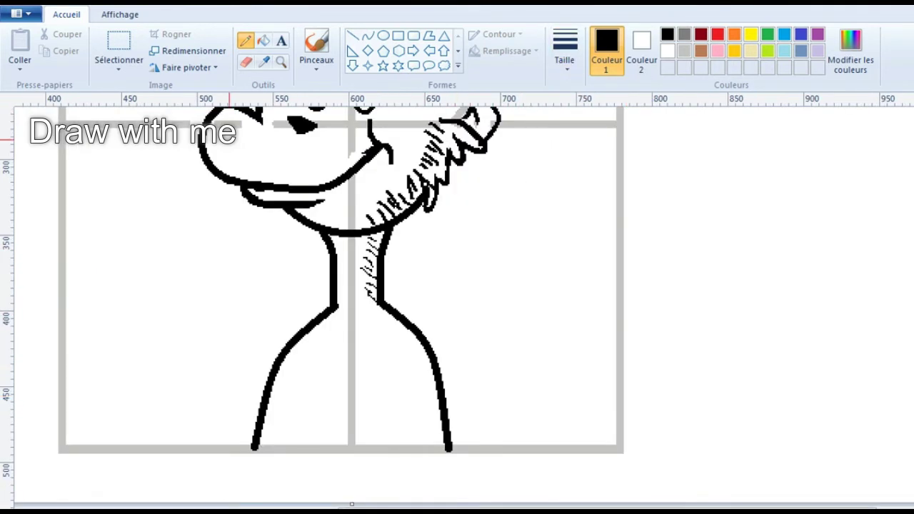
- Draw the bow tie's small knot bump and its left loop with curves starting at the base of the neck
left_click(368, 36)
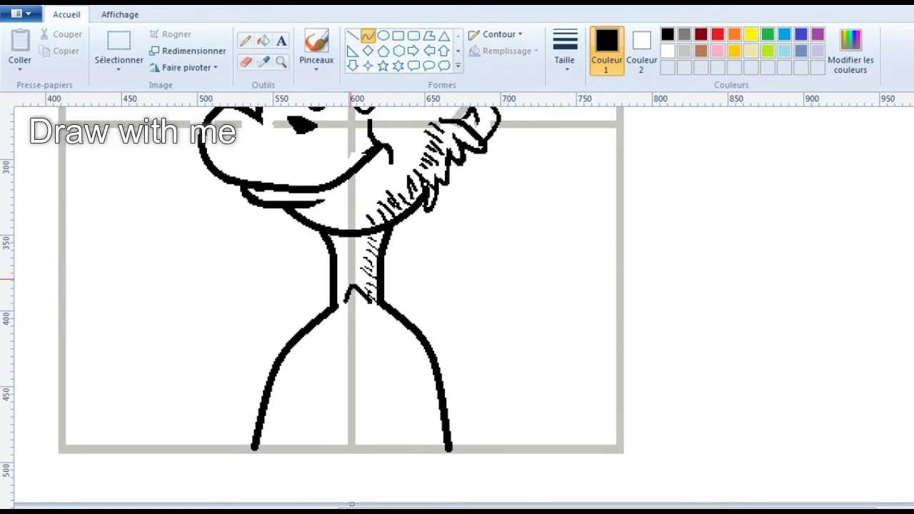
mouse_move(349, 303)
left_mouse_down()
mouse_move(211, 306)
mouse_move(219, 263)
left_mouse_up()
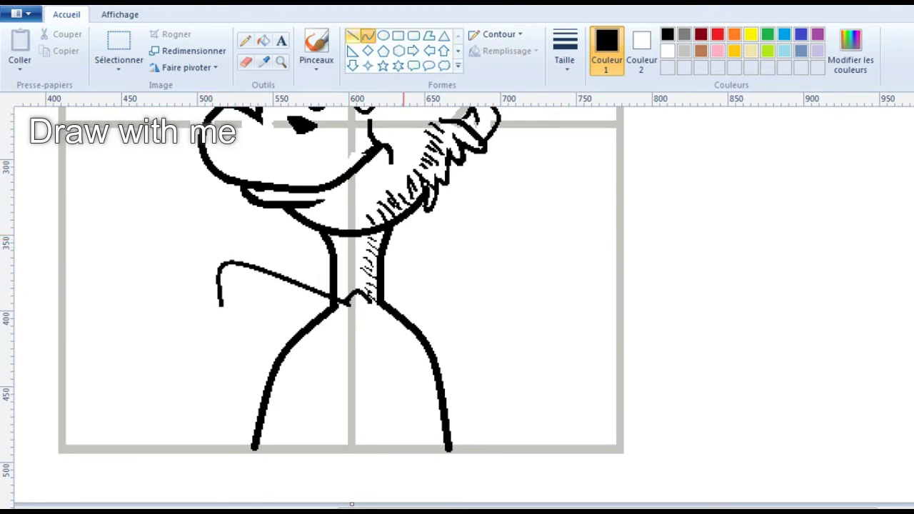
mouse_move(351, 328)
left_mouse_down()
mouse_move(239, 317)
mouse_move(230, 293)
left_mouse_up()
left_click_drag(286, 337, 202, 364)
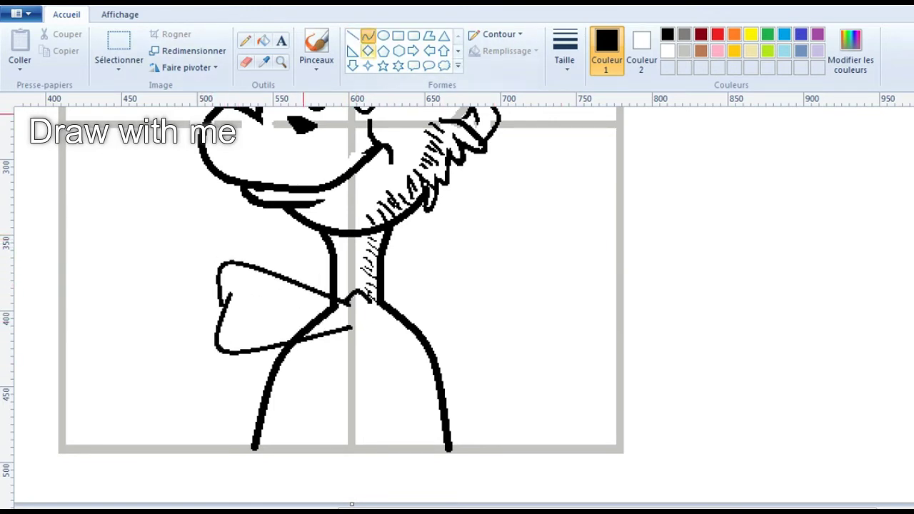
- Draw the bow tie's right loop and a pointed ribbon tail hanging from the knot with curves
mouse_move(385, 301)
left_mouse_down()
mouse_move(483, 303)
mouse_move(468, 251)
mouse_move(477, 249)
left_mouse_up()
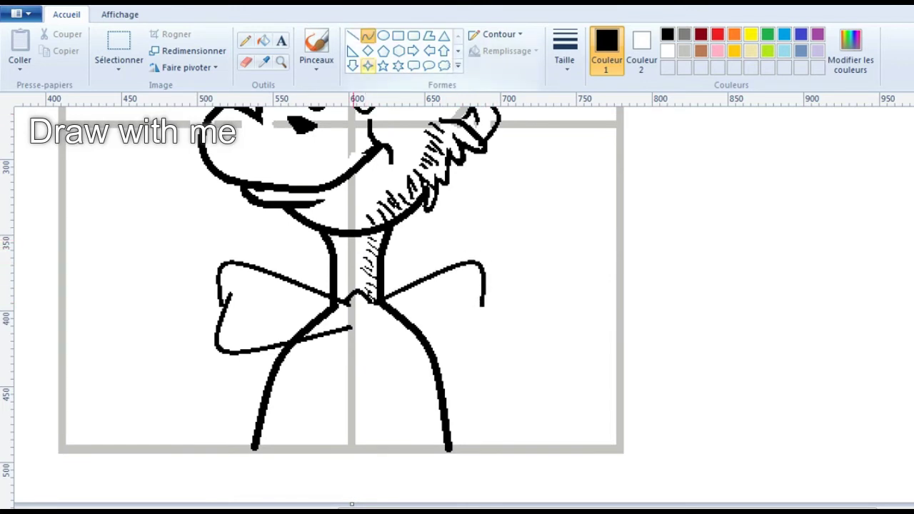
key("ctrl+z")
mouse_move(366, 329)
left_mouse_down()
mouse_move(475, 355)
mouse_move(480, 310)
mouse_move(472, 370)
left_mouse_up()
left_click_drag(378, 306, 490, 264)
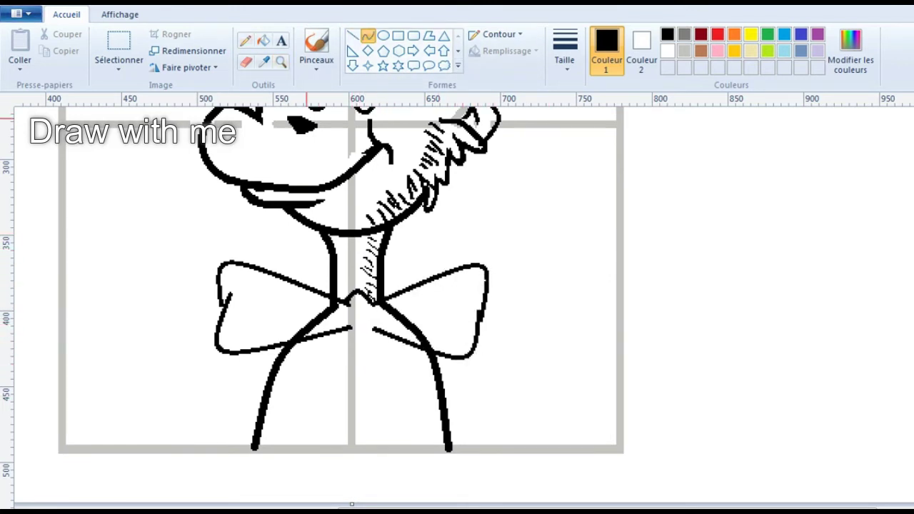
mouse_move(352, 328)
left_mouse_down()
mouse_move(353, 401)
mouse_move(318, 389)
mouse_move(377, 417)
left_mouse_up()
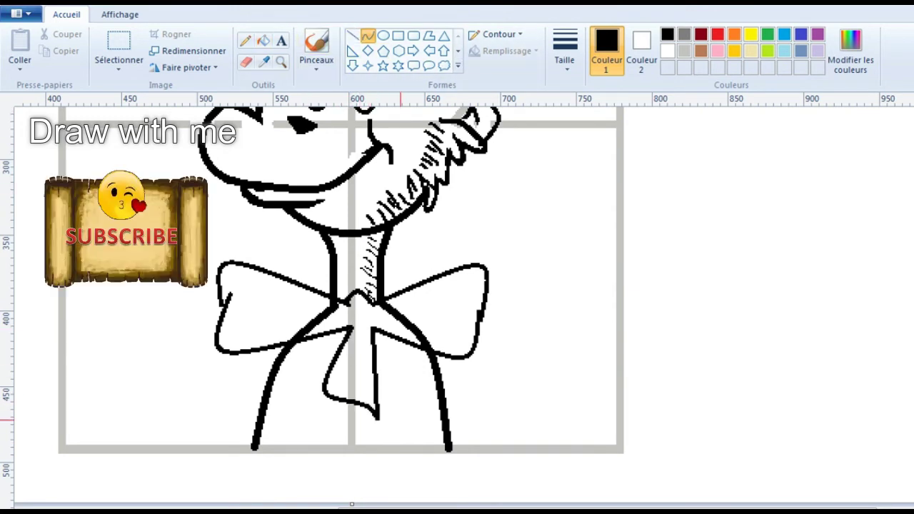
- Close the outer edges of both bow tie loops with thicker black pencil strokes that form small notches
left_click(246, 62)
scroll(176, 402, "up", 1)
left_click(245, 40)
left_click(565, 54)
left_click(598, 93)
left_click_drag(785, 202, 755, 224)
mouse_move(255, 243)
left_mouse_down()
mouse_move(181, 221)
mouse_move(284, 223)
left_mouse_up()
key("ctrl+z")
left_click_drag(253, 193, 269, 230)
- Erase the shoulder lines crossing the bow tie and redraw the left loop's upper edge as a curve
left_click_drag(428, 275, 401, 284)
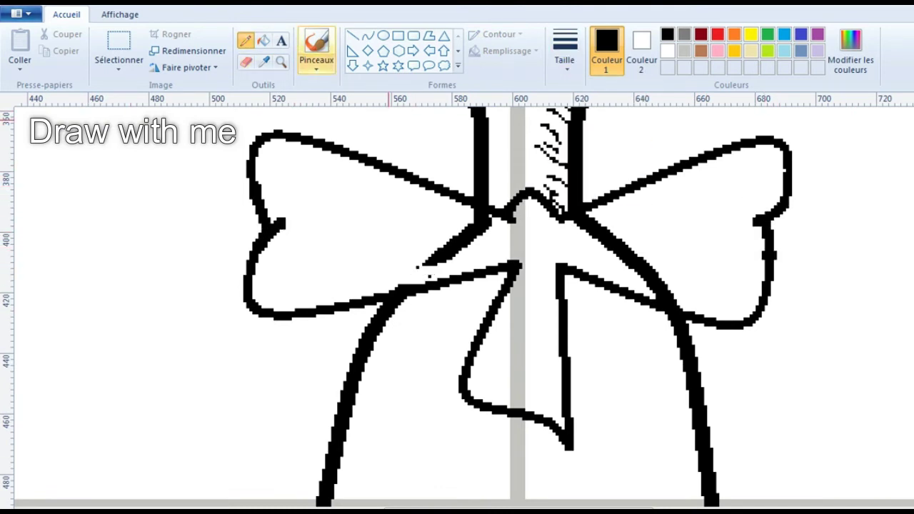
left_click(245, 61)
left_click_drag(492, 218, 429, 255)
left_click_drag(571, 214, 671, 301)
mouse_move(469, 204)
left_mouse_down()
mouse_move(291, 135)
mouse_move(475, 206)
left_mouse_up()
left_click(366, 36)
left_click_drag(385, 171, 378, 129)
left_click(246, 62)
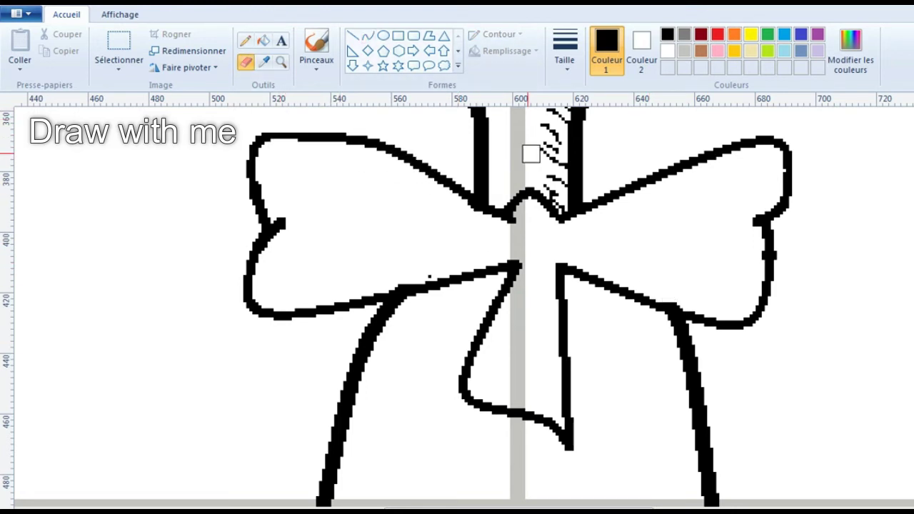
- Draw short diagonal pencil hatch lines down the inner right side of the body below the bow tie
left_click(245, 40)
left_click(564, 50)
left_click(592, 93)
left_click_drag(622, 313, 664, 330)
left_click_drag(623, 325, 671, 355)
mouse_move(627, 344)
left_mouse_down()
mouse_move(672, 377)
mouse_move(677, 394)
left_mouse_up()
mouse_move(641, 391)
left_mouse_down()
mouse_move(683, 422)
mouse_move(687, 454)
left_mouse_up()
left_click_drag(648, 456, 690, 494)
left_click_drag(642, 477, 677, 505)
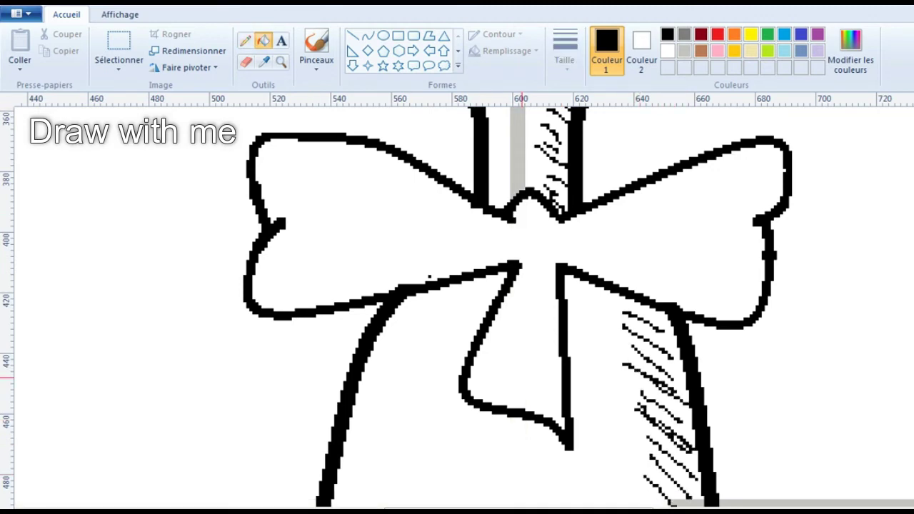
- Fill the grey guide grid lines around the figure with white
left_click(280, 62)
right_click(194, 127)
left_click(264, 40)
scroll(448, 449, "up", 5)
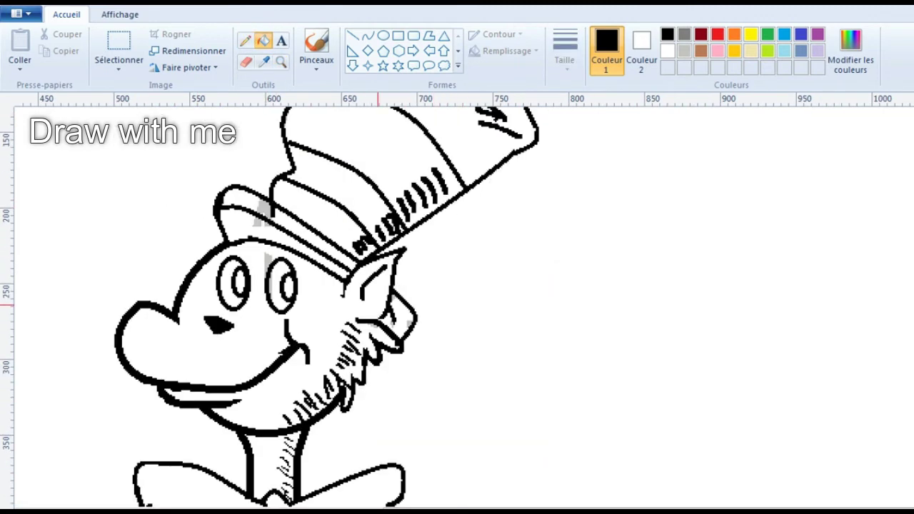
- Fill the inner ovals of both eyes with black
left_click(281, 62)
left_click(266, 285)
left_click(263, 41)
left_click(239, 283)
left_click(287, 287)
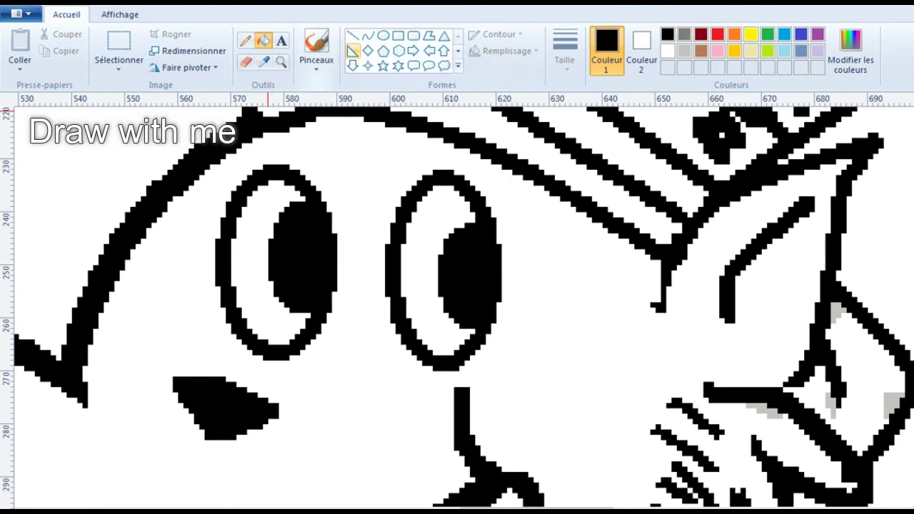
- Draw a light blue filled oval inside the black pupil of each eye
left_click(850, 50)
key("Return")
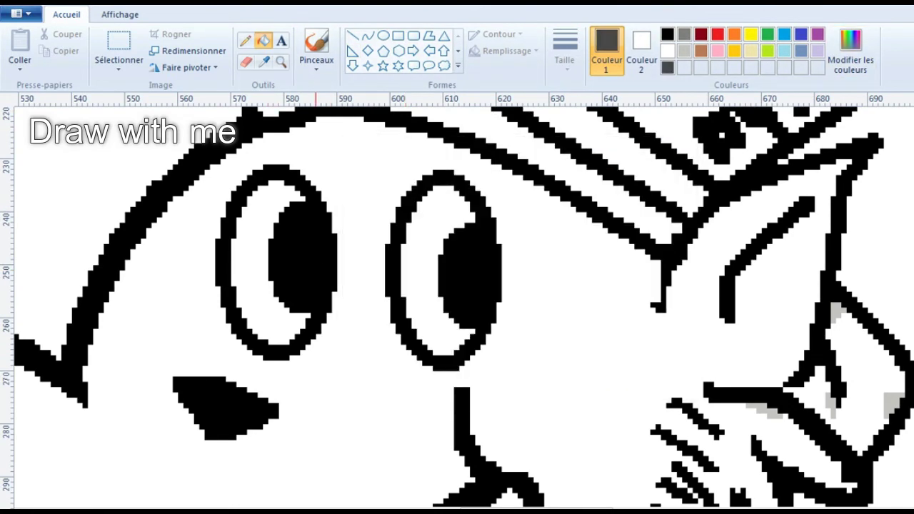
left_click(784, 51)
left_click(382, 36)
mouse_move(276, 196)
left_mouse_down()
mouse_move(311, 307)
mouse_move(327, 308)
left_mouse_up()
left_click(641, 50)
left_click(784, 51)
left_click_drag(440, 223, 500, 326)
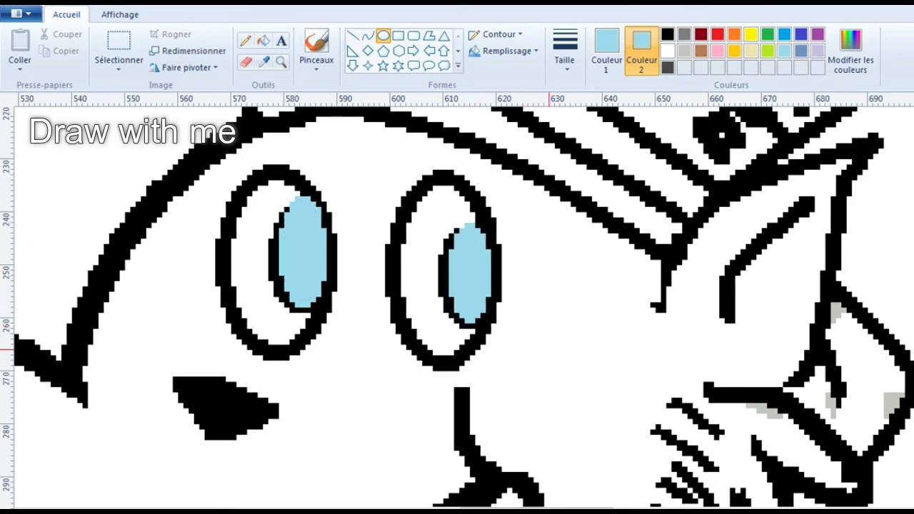
- Mix a muted greyish blue custom colour and fill the ovals in both eyes with it
left_click(281, 61)
right_click(274, 216)
left_click(850, 50)
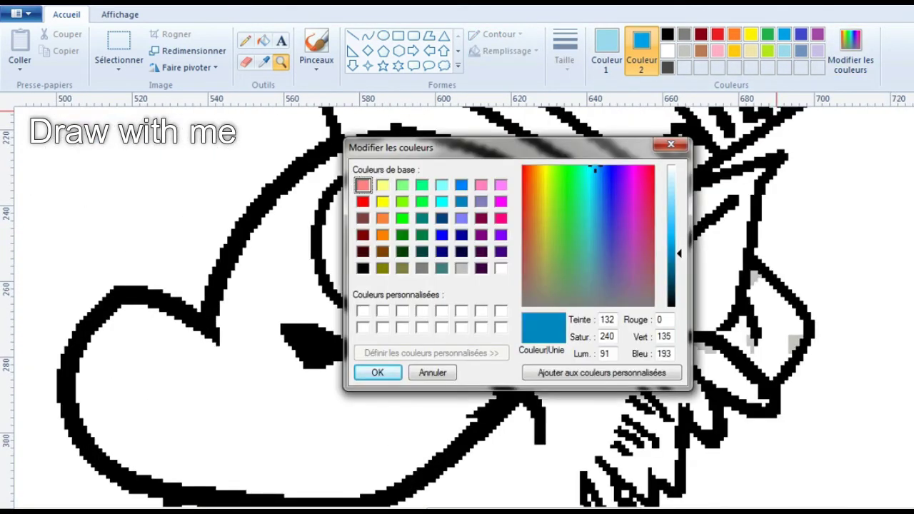
key("Return")
left_click(850, 50)
left_click(601, 252)
left_click(377, 372)
right_click(371, 228)
right_click(371, 236)
left_click(850, 50)
left_click(600, 253)
left_click(373, 371)
right_click(372, 236)
right_click(492, 250)
- Draw two curved black whiskers from the furry cheek outward past the ear, and make white the eraser colour
scroll(512, 346, "down", 3)
left_click(368, 35)
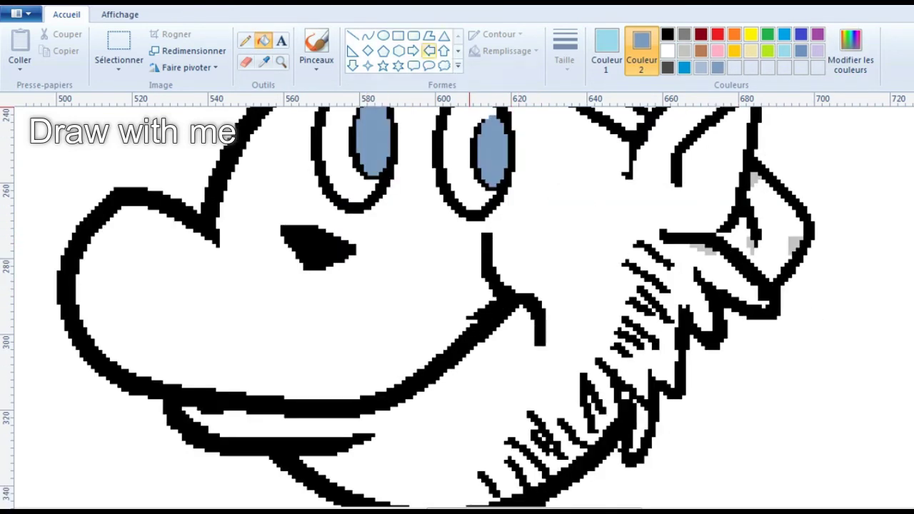
left_click(606, 49)
left_click_drag(564, 253, 885, 312)
left_click_drag(642, 257, 643, 247)
left_click(643, 246)
left_click_drag(576, 297, 905, 413)
left_click(245, 62)
left_click(641, 50)
left_click(667, 51)
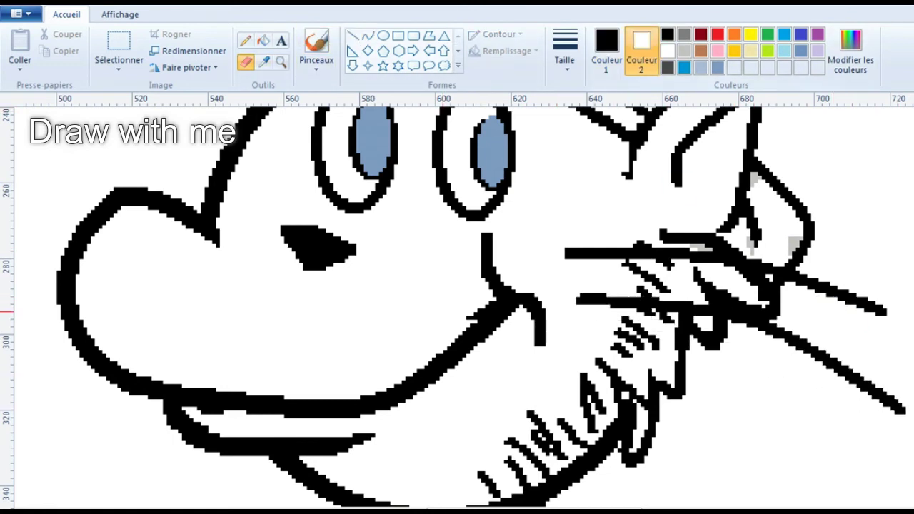
- Draw two curved black whiskers extending from the front of the snout
scroll(871, 414, "left", 5)
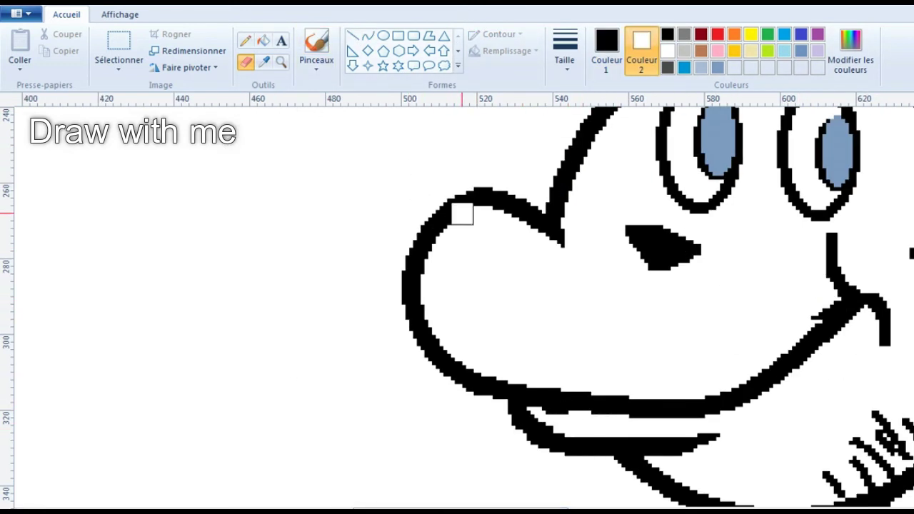
left_click_drag(532, 275, 327, 127)
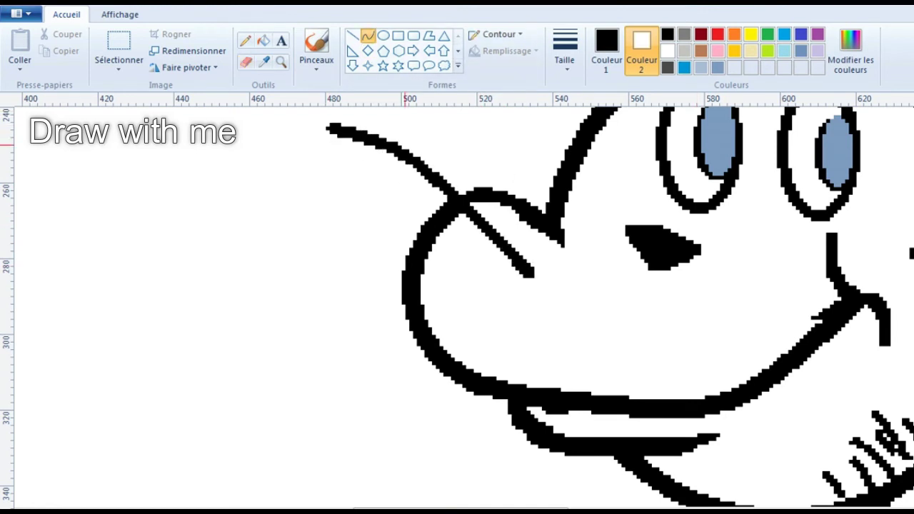
left_click_drag(437, 207, 431, 166)
left_click_drag(419, 266, 489, 298)
left_click_drag(371, 264, 367, 236)
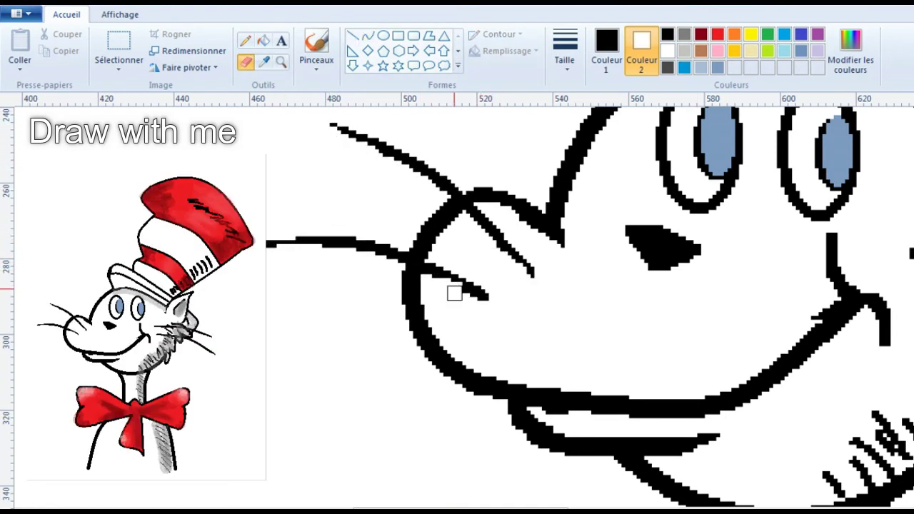
- Fill the hat's large top band and the bow tie with red
scroll(480, 241, "right", 5)
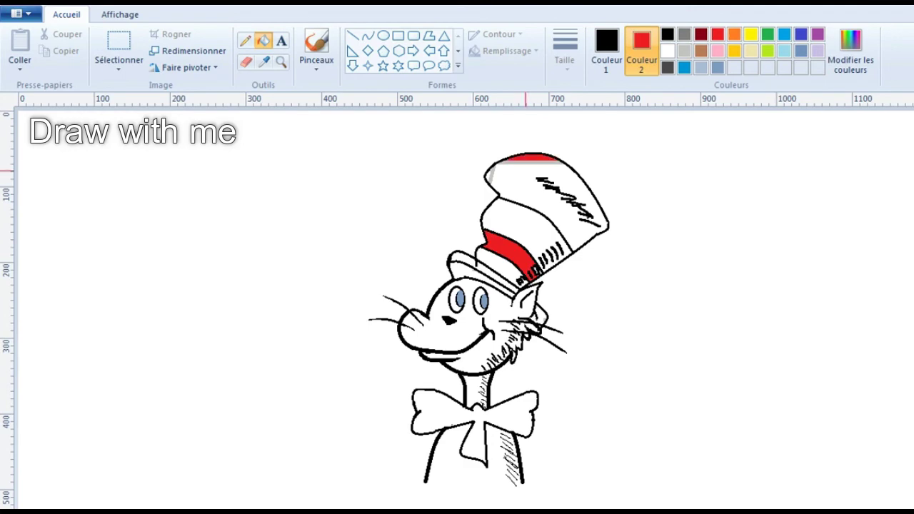
left_click(525, 171)
left_click(521, 411)
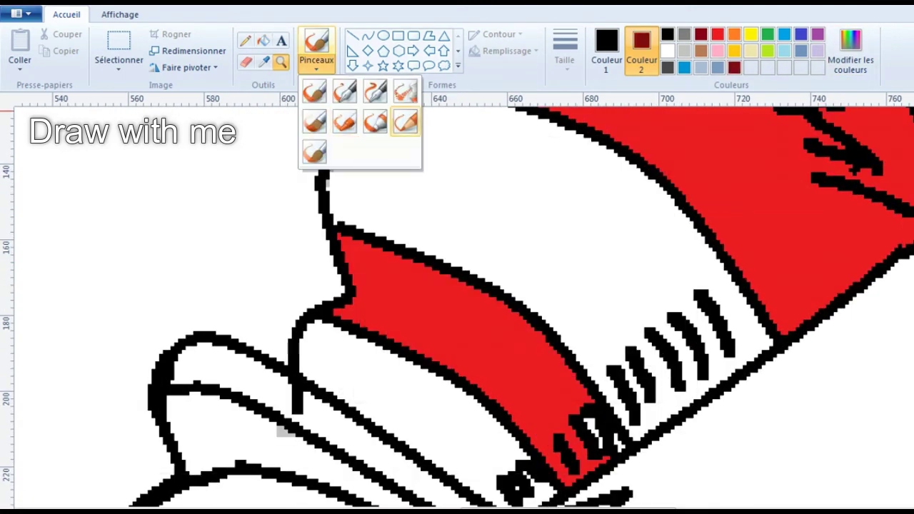
- Brush dark red shading onto the hat's red bands, along the top band's lower edge and at the band ends
left_click(324, 92)
left_click_drag(372, 265, 353, 233)
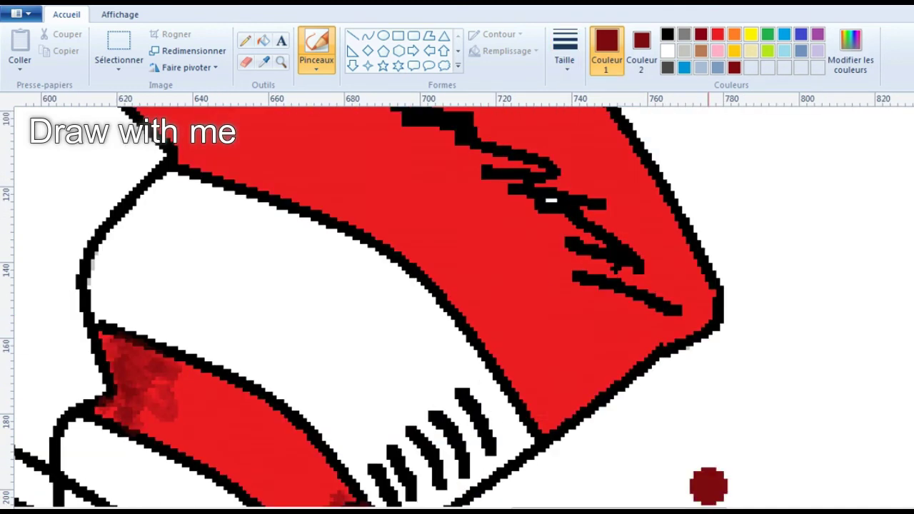
mouse_move(707, 485)
left_mouse_down()
mouse_move(568, 396)
mouse_move(592, 363)
mouse_move(714, 299)
left_mouse_up()
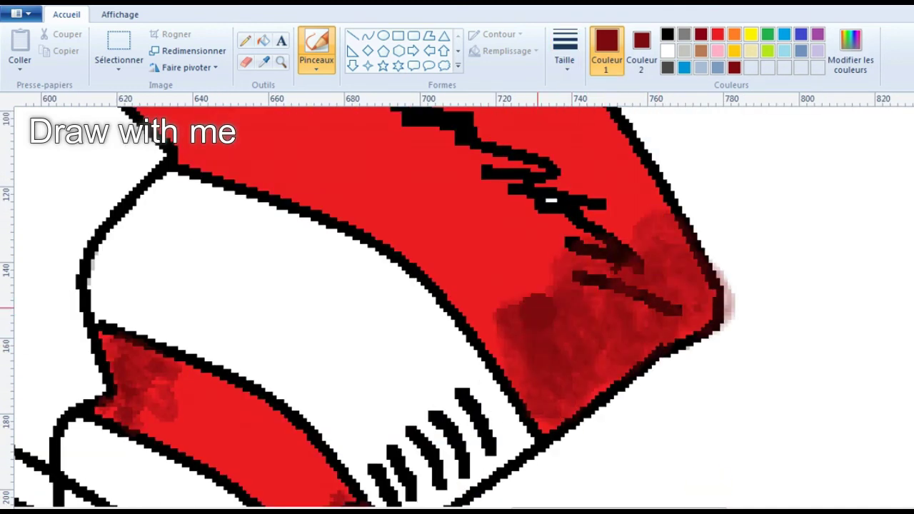
scroll(713, 300, "up", 3)
left_click(246, 314)
mouse_move(247, 315)
left_mouse_down()
mouse_move(219, 205)
mouse_move(222, 357)
left_mouse_up()
scroll(223, 357, "down", 2)
left_click_drag(464, 400, 243, 285)
- Brush dark red shading onto the bow tie's loops around the knot
scroll(457, 307, "down", 10)
scroll(457, 307, "left", 5)
mouse_move(485, 214)
left_mouse_down()
mouse_move(534, 302)
mouse_move(614, 314)
left_mouse_up()
mouse_move(851, 305)
left_mouse_down()
mouse_move(666, 321)
mouse_move(673, 265)
mouse_move(347, 306)
mouse_move(386, 357)
left_mouse_up()
- Mix a lighter pink from the bow's red and brush highlights on its tail and the upper corners of its loops
left_click(264, 61)
left_click(466, 245)
left_click(850, 50)
left_click(667, 207)
left_click(381, 369)
left_click(564, 50)
left_click(597, 117)
left_click_drag(614, 406, 603, 464)
mouse_move(429, 214)
left_mouse_down()
mouse_move(378, 164)
mouse_move(457, 175)
left_mouse_up()
left_click_drag(867, 214, 903, 175)
key("ctrl+z")
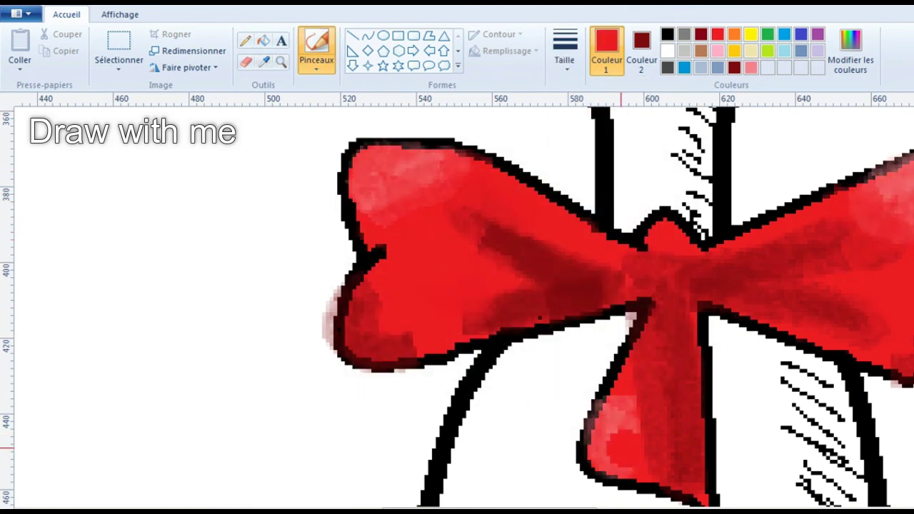
- Brush white highlights onto the left loop's upper corner and the tail, and soften them with the custom pink
left_click(666, 51)
mouse_move(375, 153)
left_mouse_down()
mouse_move(388, 153)
mouse_move(353, 178)
left_mouse_up()
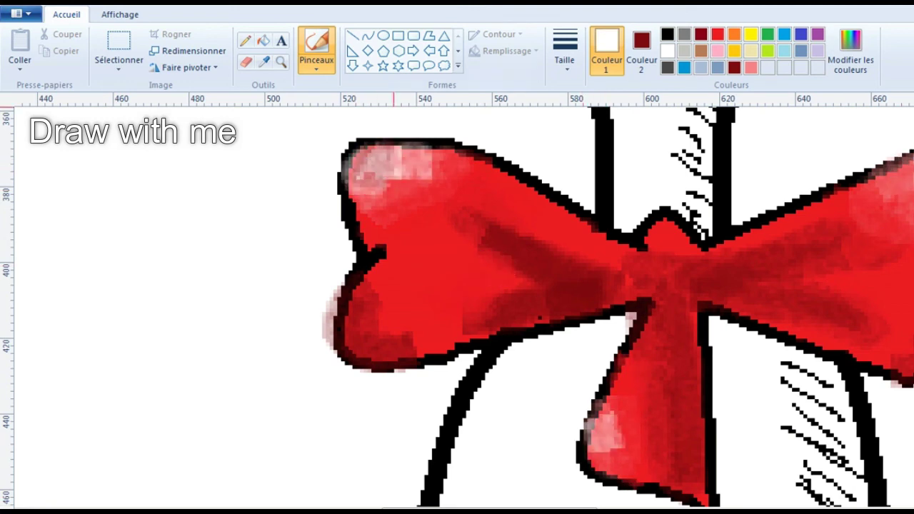
left_click(750, 67)
left_click_drag(429, 214, 364, 168)
left_click_drag(628, 407, 603, 450)
- Pick up the bow's red and blend the edges of the left loop and tail highlights with it
left_click(264, 60)
left_click(428, 235)
left_click_drag(428, 235, 372, 171)
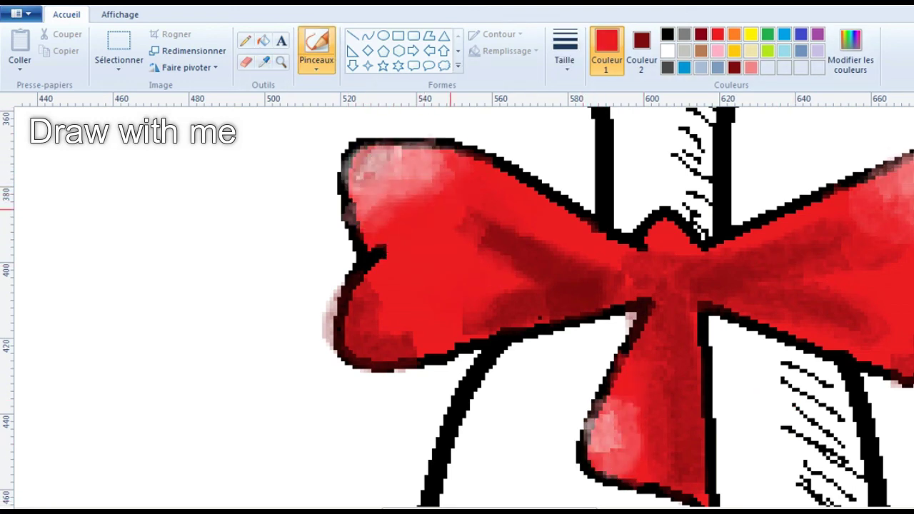
left_click_drag(606, 385, 886, 222)
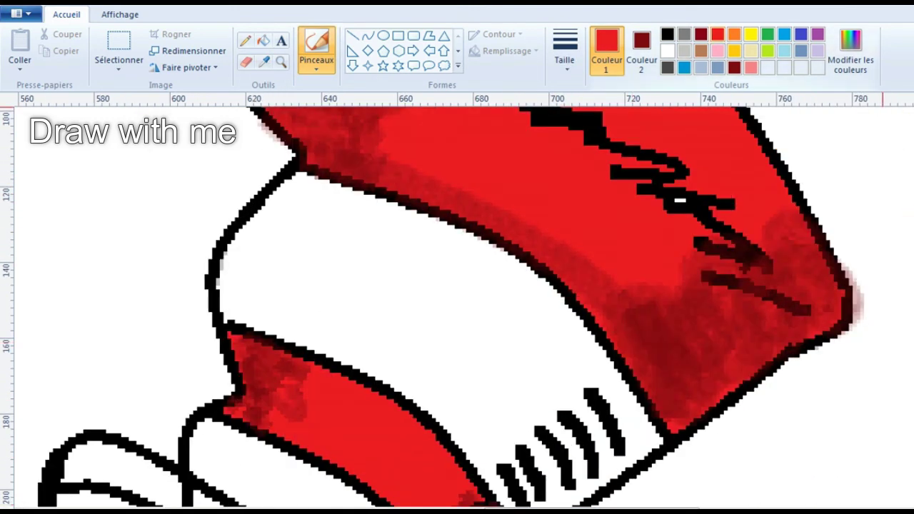
- Mix a lighter red and brush highlights onto the middle of the hat's lower red stripe and its large top red section
left_click(850, 54)
left_click(373, 371)
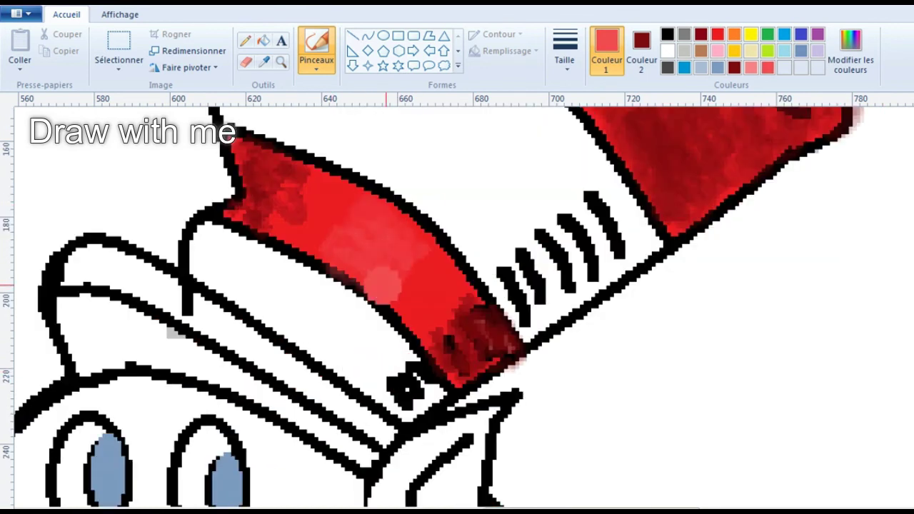
scroll(382, 284, "up", 2)
mouse_move(550, 347)
left_mouse_down()
mouse_move(601, 164)
mouse_move(678, 214)
mouse_move(428, 136)
left_mouse_up()
scroll(592, 241, "up", 2)
scroll(663, 232, "down", 2)
scroll(724, 310, "up", 2)
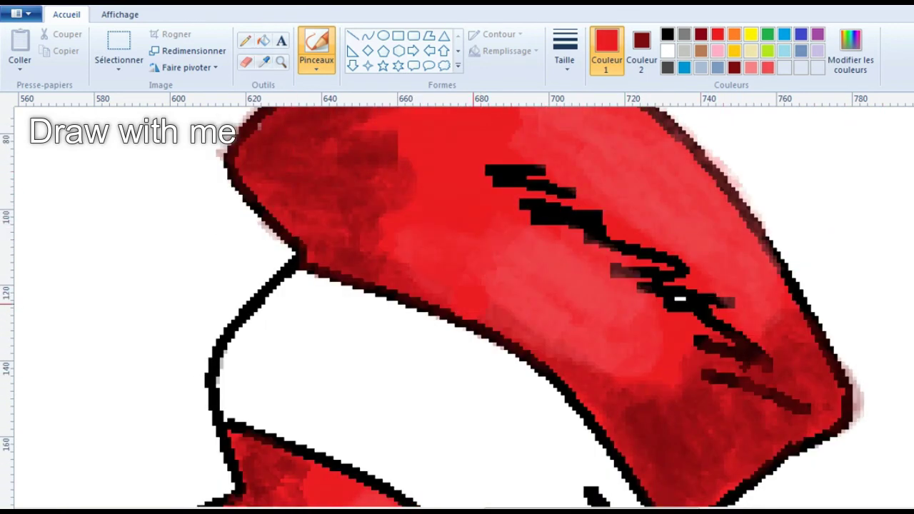
- Brush the hat's base red over the lower part of the black scribble on the top red section
scroll(457, 307, "down", 2)
left_click_drag(614, 268, 735, 303)
scroll(457, 307, "up", 2)
left_click(264, 41)
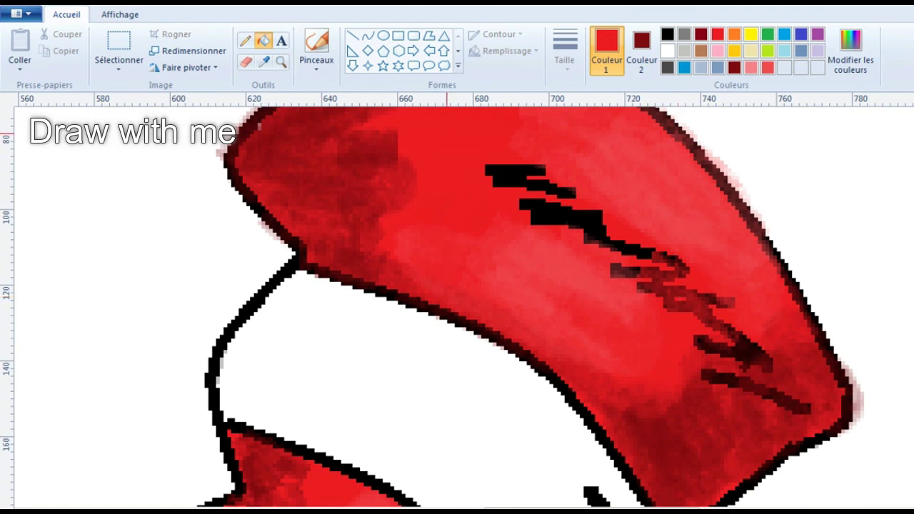
scroll(447, 133, "down", 4)
- Brush grey shading along the forehead beneath the hat's brim and inside the near ear
left_click(316, 50)
scroll(457, 307, "down", 2)
scroll(457, 307, "up", 1)
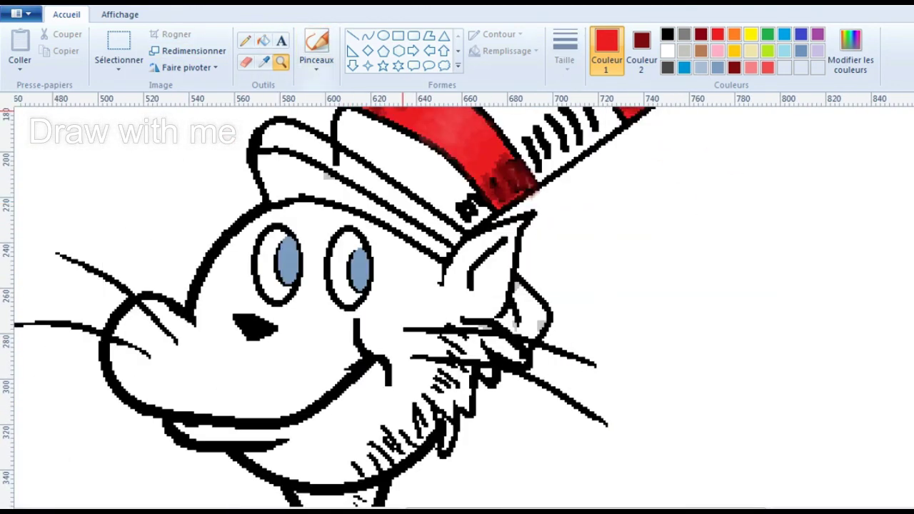
left_click(684, 33)
left_click_drag(439, 275, 265, 206)
left_click_drag(509, 242, 477, 287)
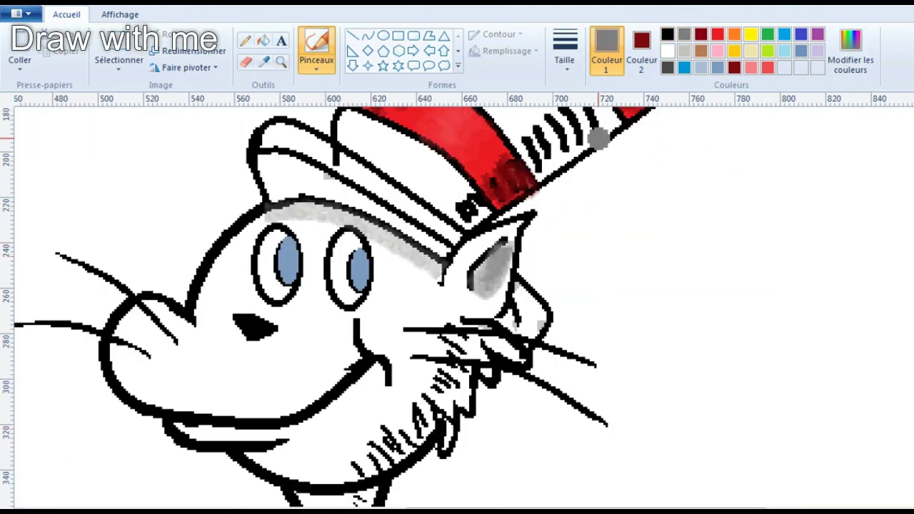
- Brush grey shading over the far ear and the cheek fur down to the jaw
left_click_drag(500, 343, 453, 465)
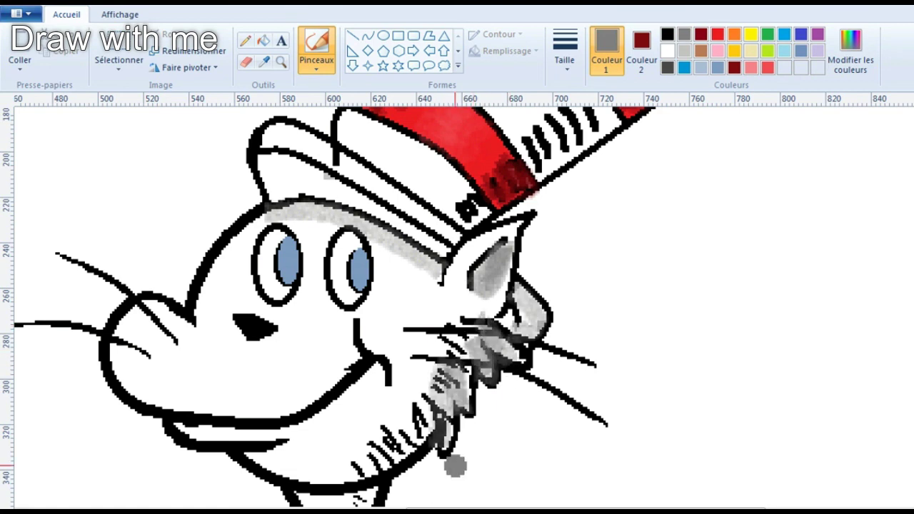
scroll(452, 465, "down", 3)
left_click_drag(429, 321, 357, 408)
- Brush grey shading along the shaded side of the body below the bow tie and bring the whole drawing into view
scroll(357, 407, "down", 5)
mouse_move(443, 326)
left_mouse_down()
mouse_move(453, 413)
mouse_move(435, 299)
left_mouse_up()
left_click(281, 62)
right_click(452, 321)
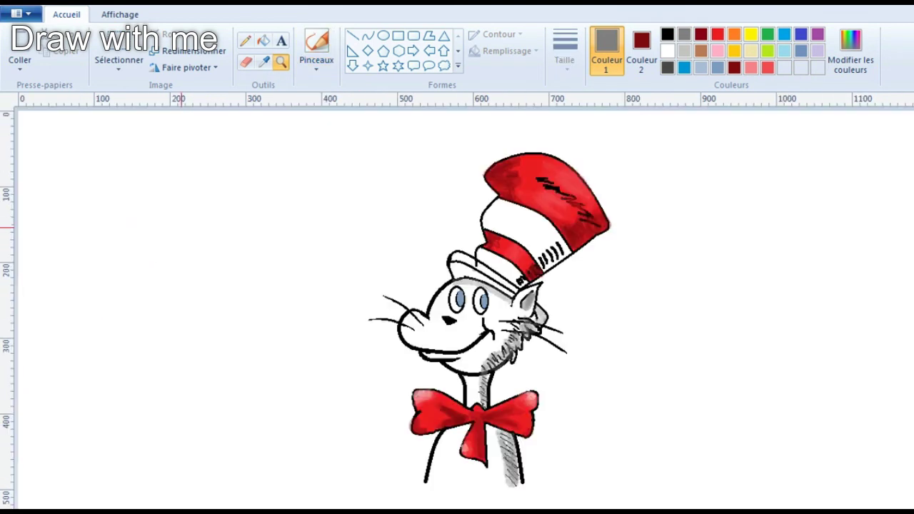